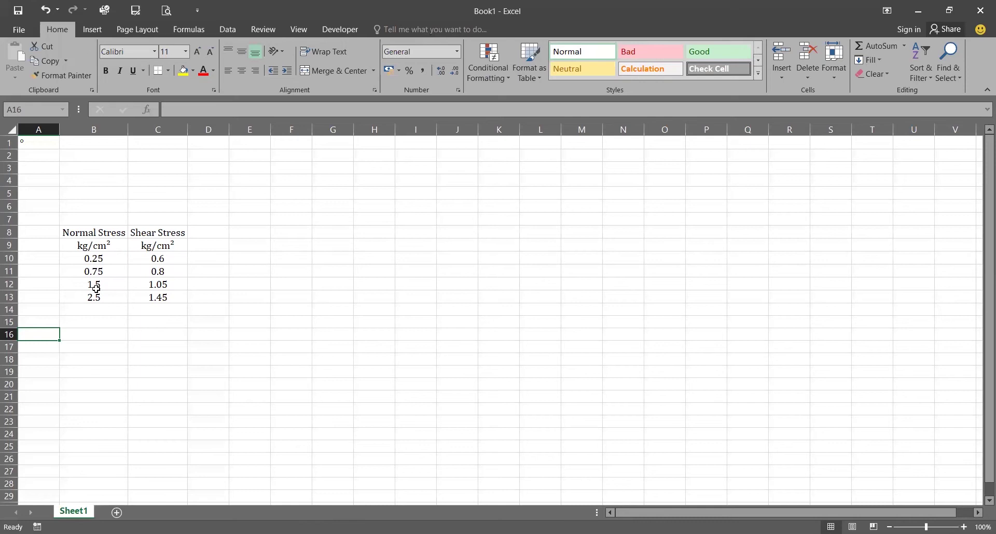
Step: Insert an empty Scatter with Straight Lines and Markers chart from a blank cell
left_click(263, 244)
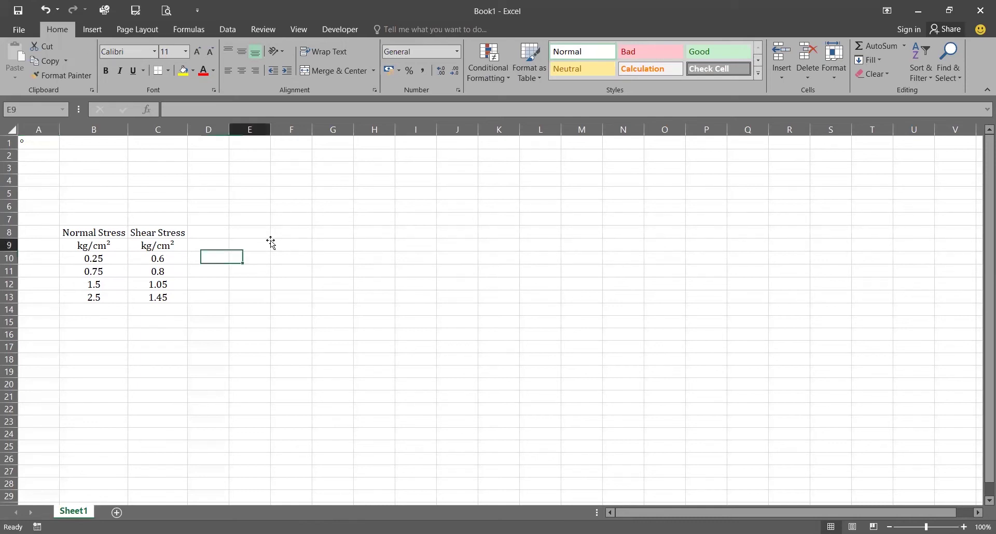
left_click(93, 30)
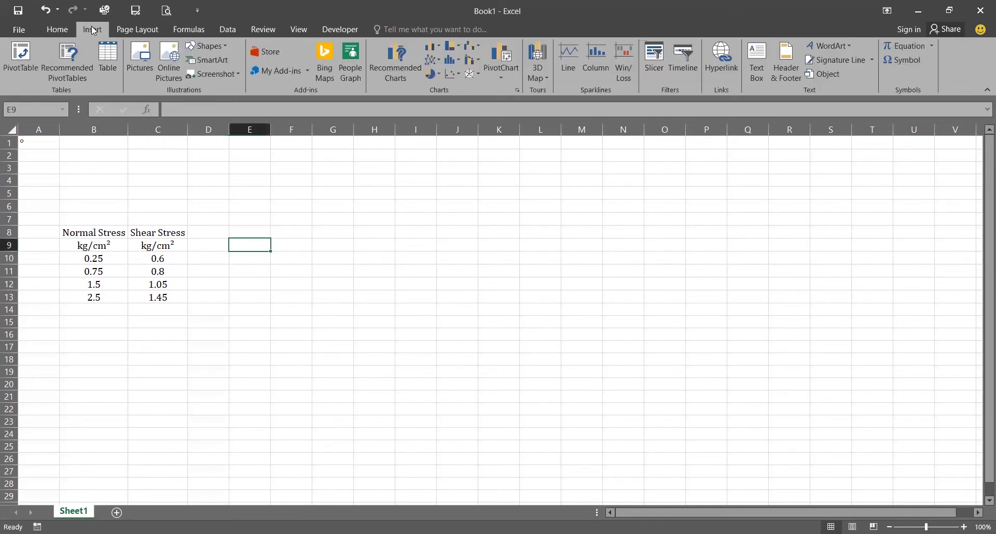
left_click(452, 78)
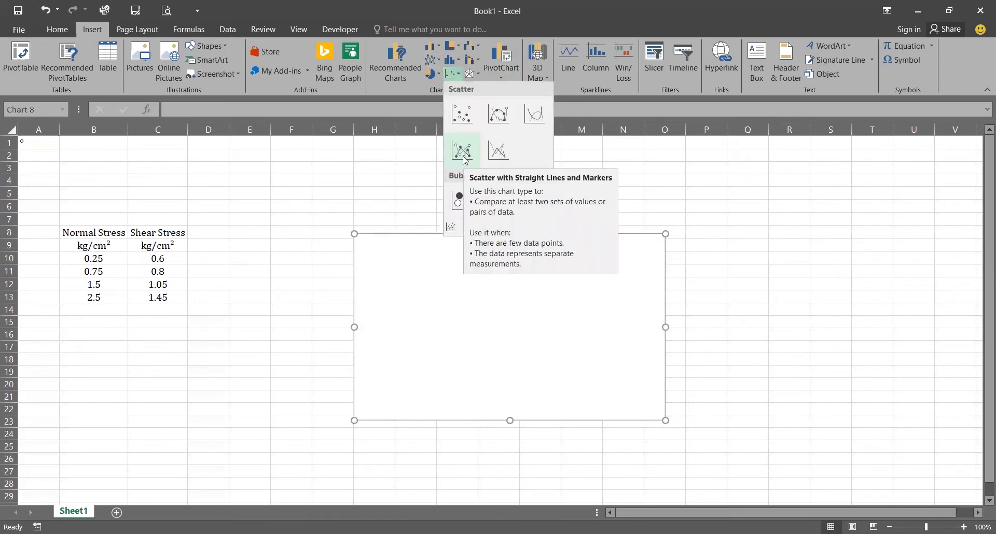
left_click(463, 155)
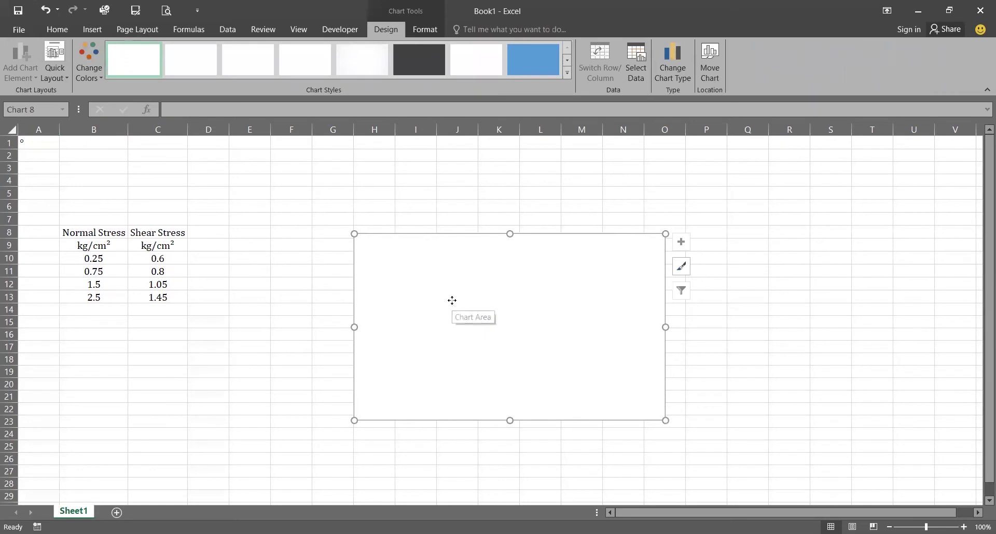
Step: In Select Data, add the first series with X value B10 and Y value C10
right_click(452, 300)
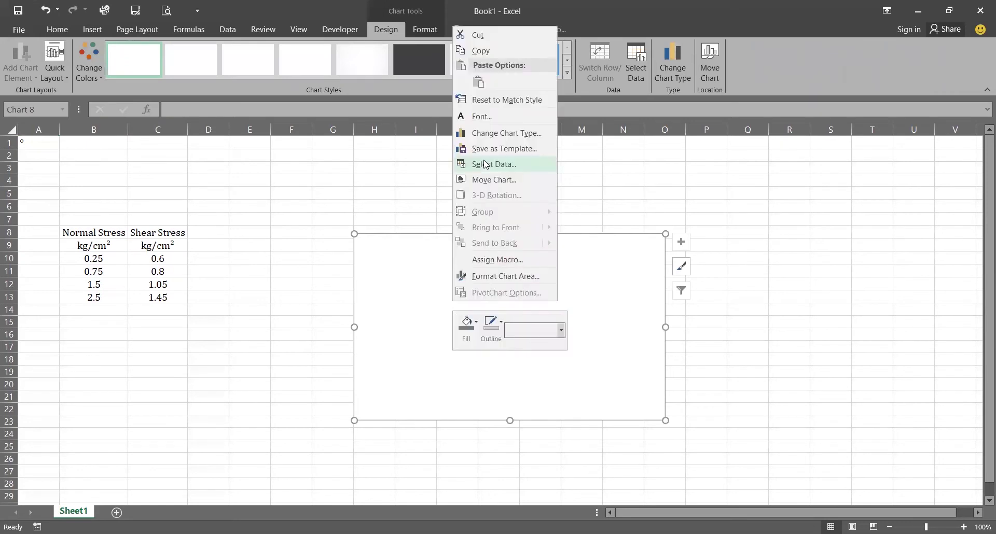
left_click(485, 164)
left_click(170, 172)
left_click(251, 183)
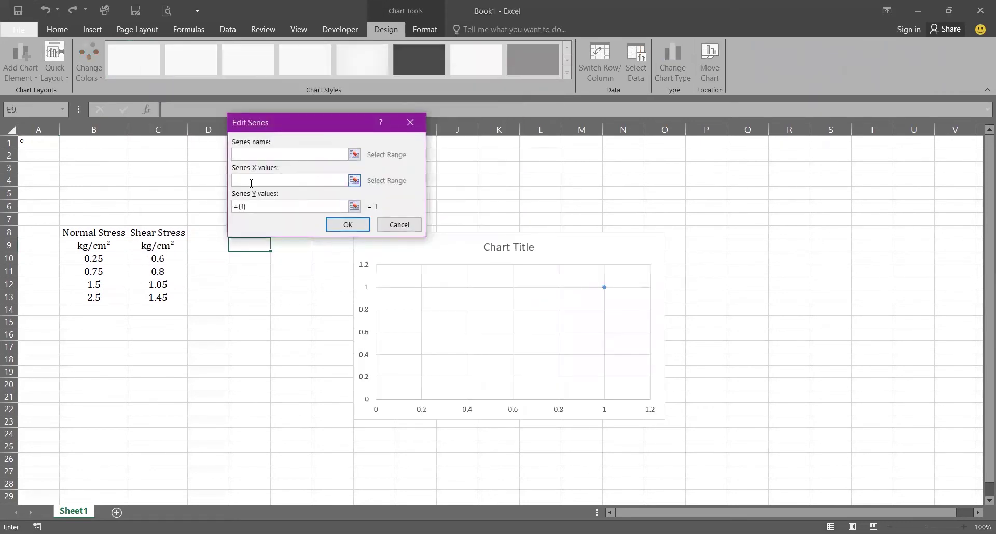
left_click(97, 261)
left_click(260, 207)
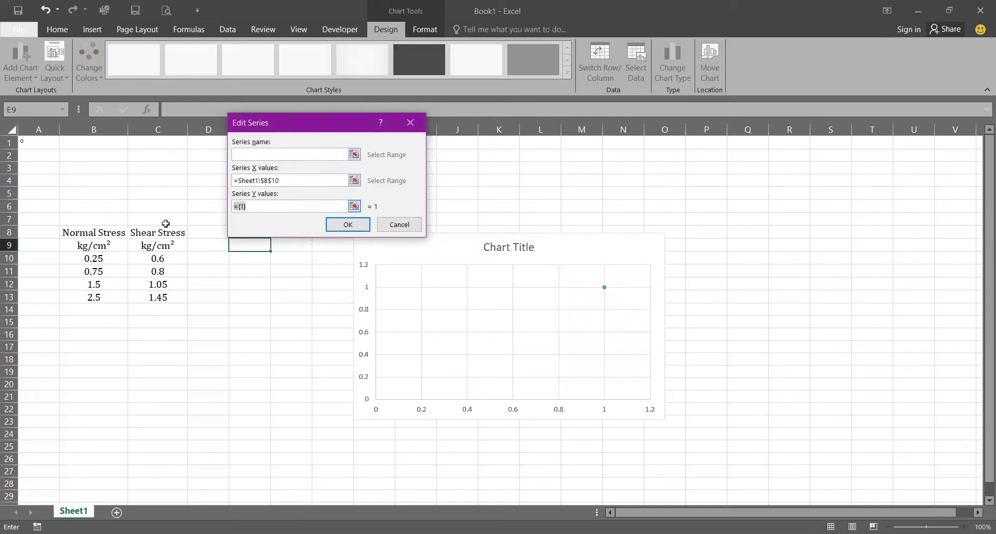
left_click(156, 259)
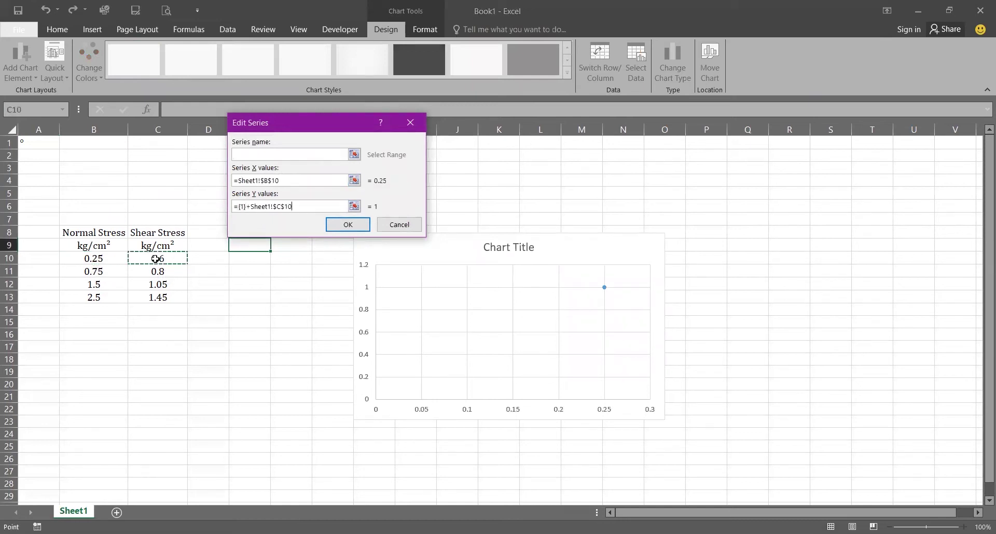
double_click(250, 206)
left_click(145, 231)
left_click(150, 259)
left_click(343, 227)
left_click(342, 225)
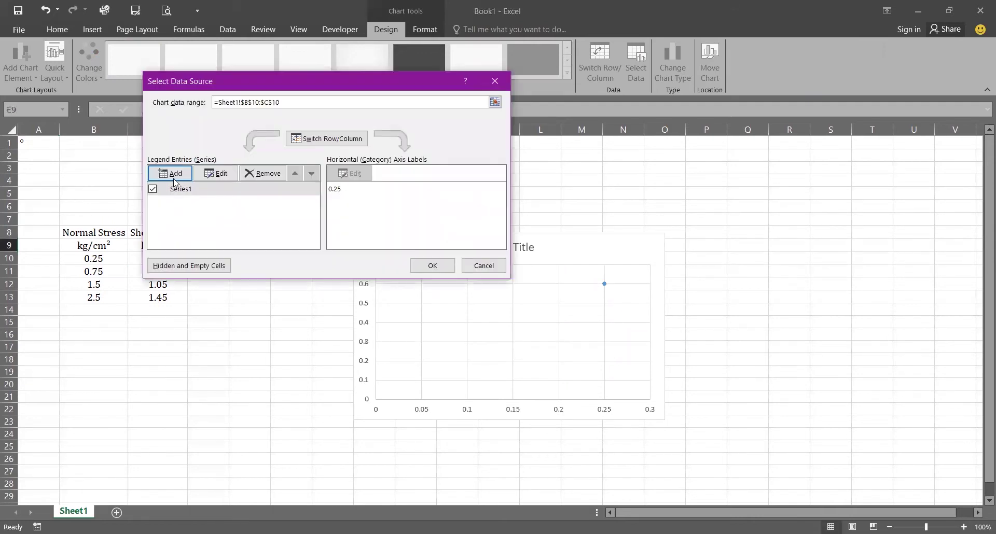
Step: Add the second series (B11, C11) and the third series (B12, C12)
left_click(188, 173)
left_click(244, 181)
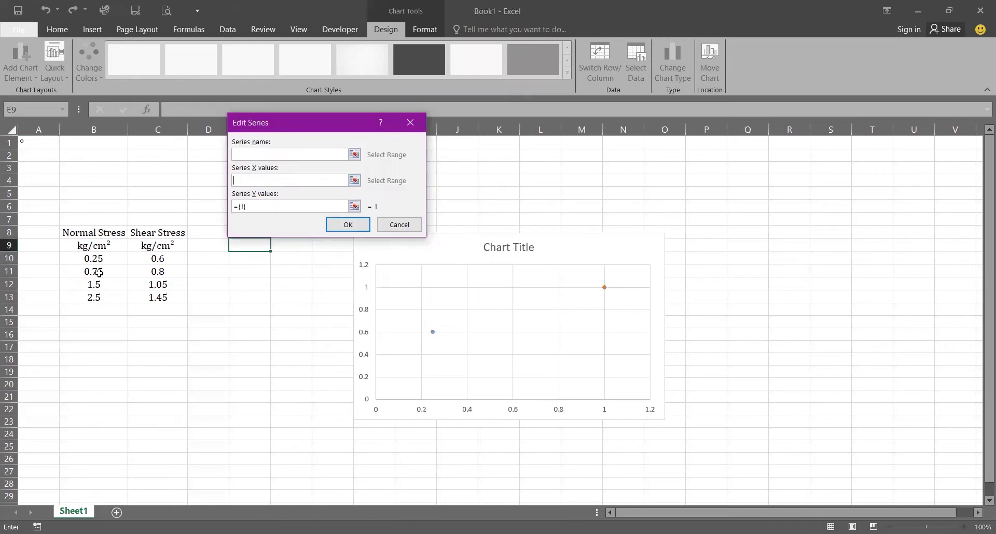
left_click(98, 272)
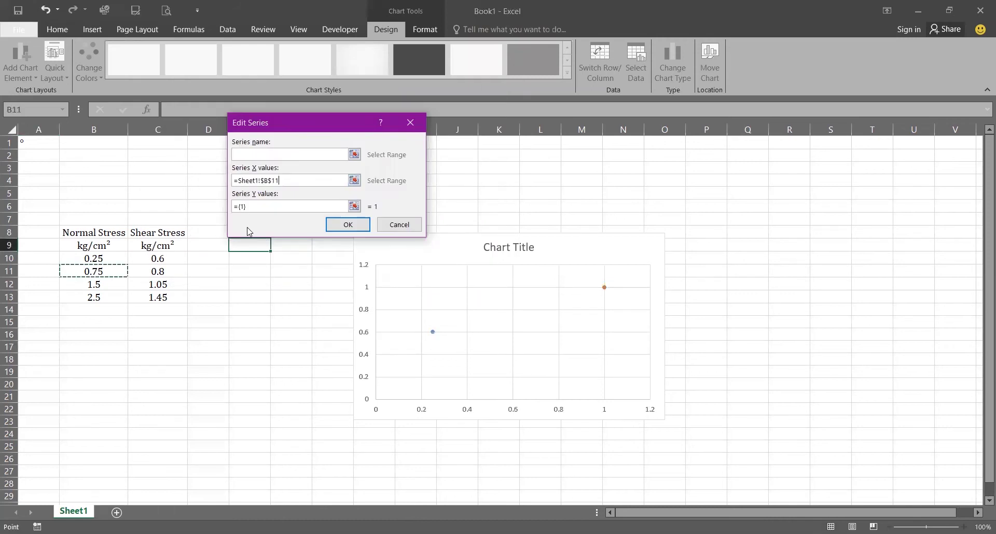
left_click(355, 206)
left_click(158, 271)
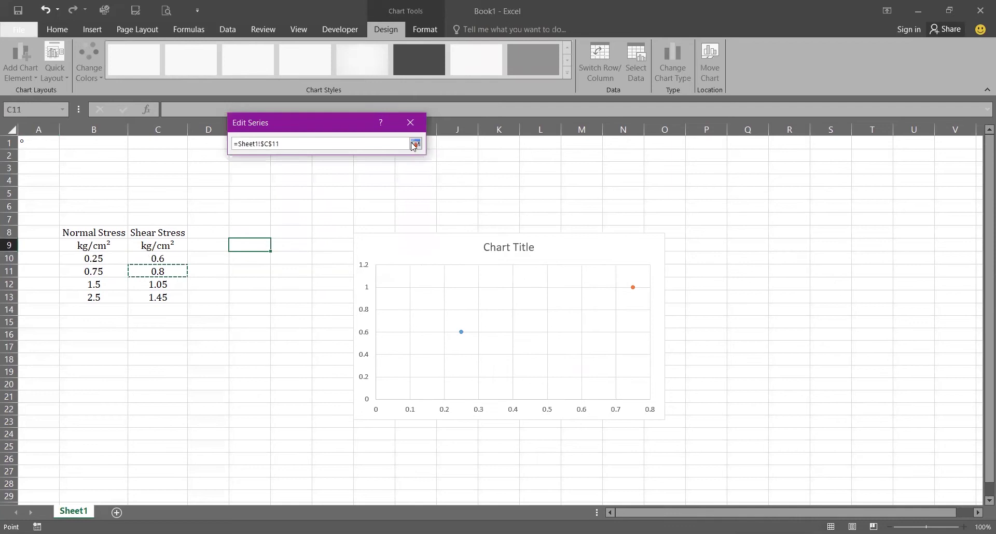
key("Return")
left_click(167, 202)
left_click(285, 180)
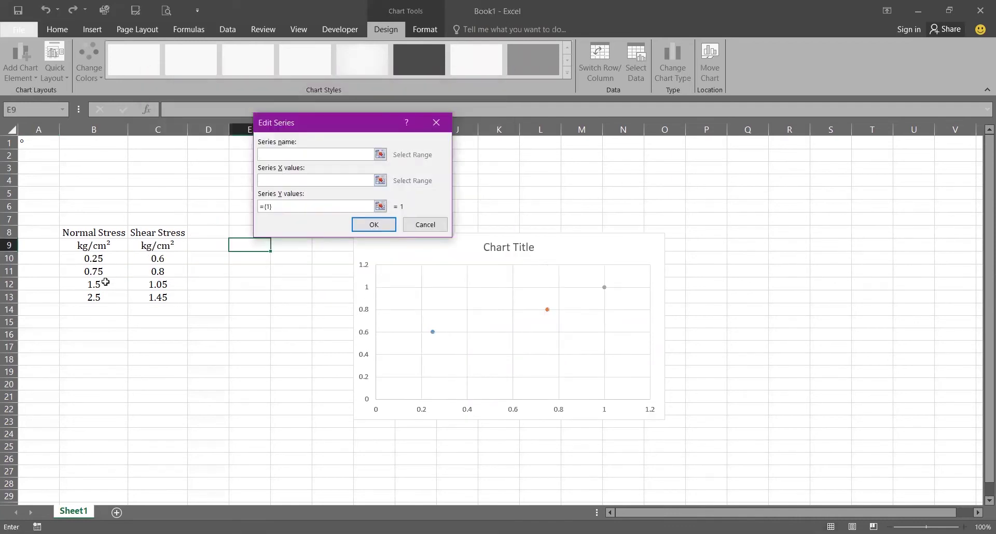
left_click(104, 284)
key("Tab")
left_click(174, 284)
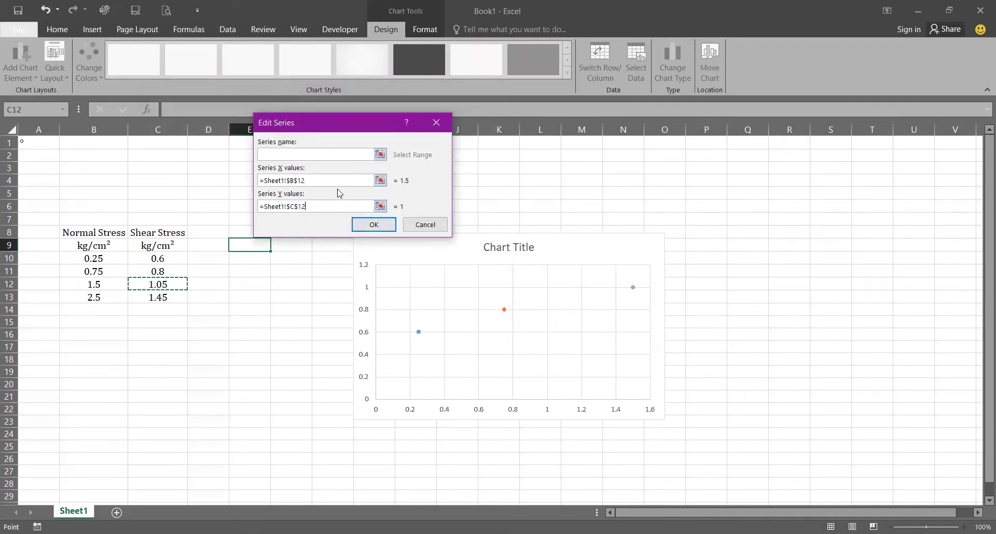
left_click(373, 224)
Step: Add the fourth series with B13 and C13, then close Select Data Source
left_click(155, 202)
left_click(117, 297)
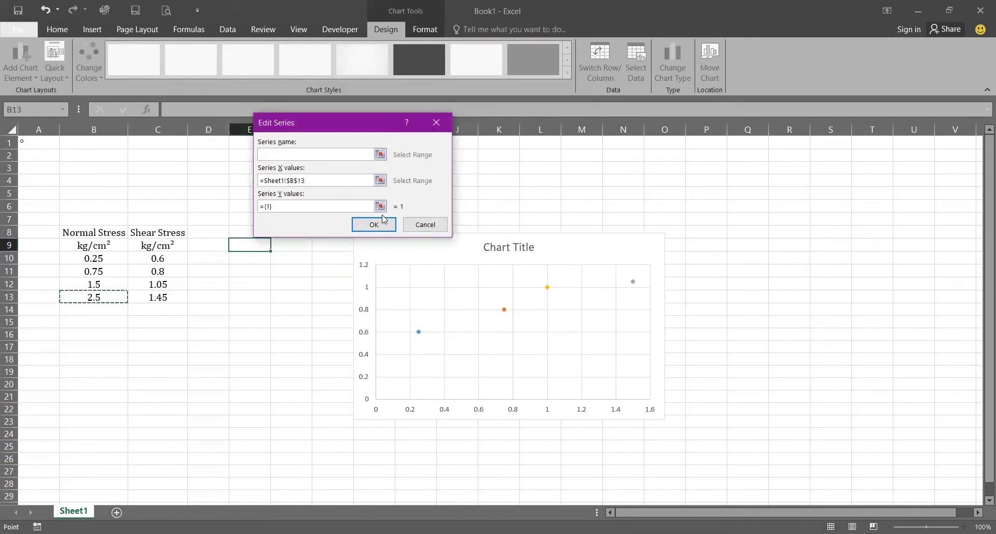
left_click(380, 206)
left_click(157, 297)
left_click(445, 144)
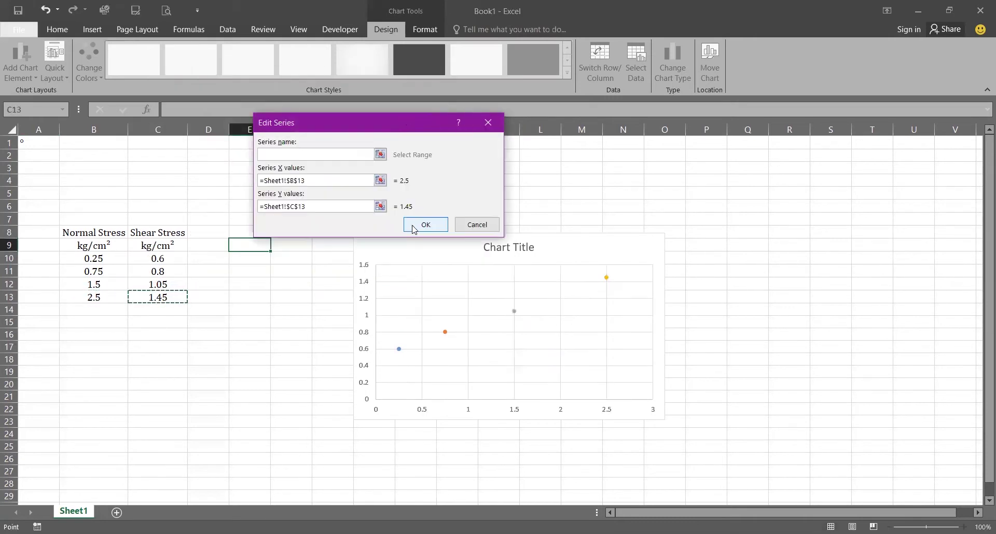
left_click(416, 224)
left_click(436, 262)
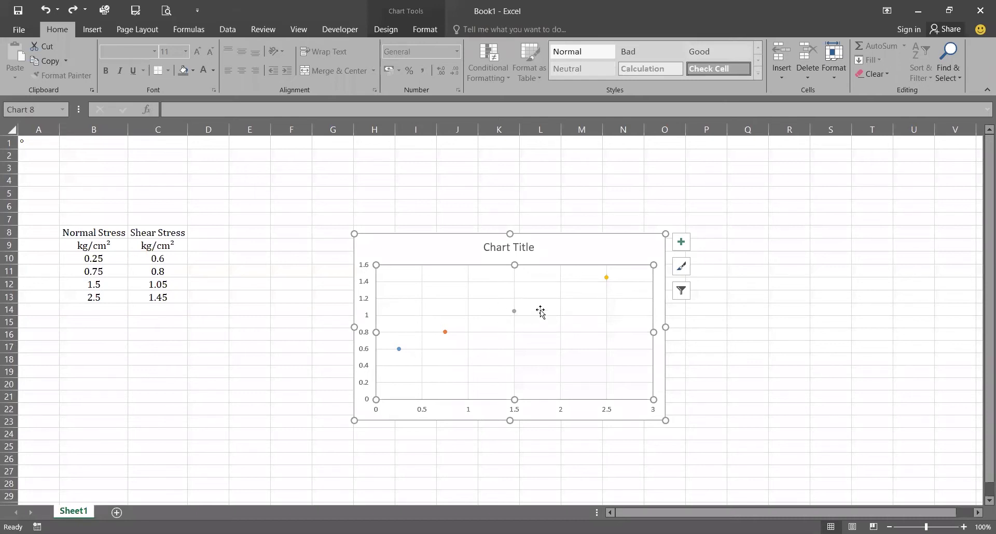
Step: Give the point at 0.25 an Automatic shape fill and no outline
left_click(399, 349)
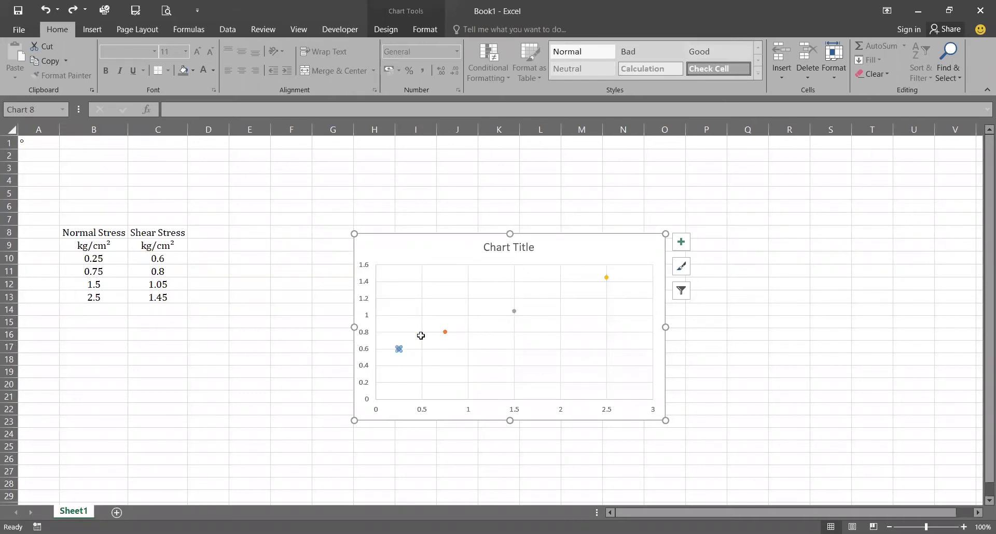
left_click(423, 33)
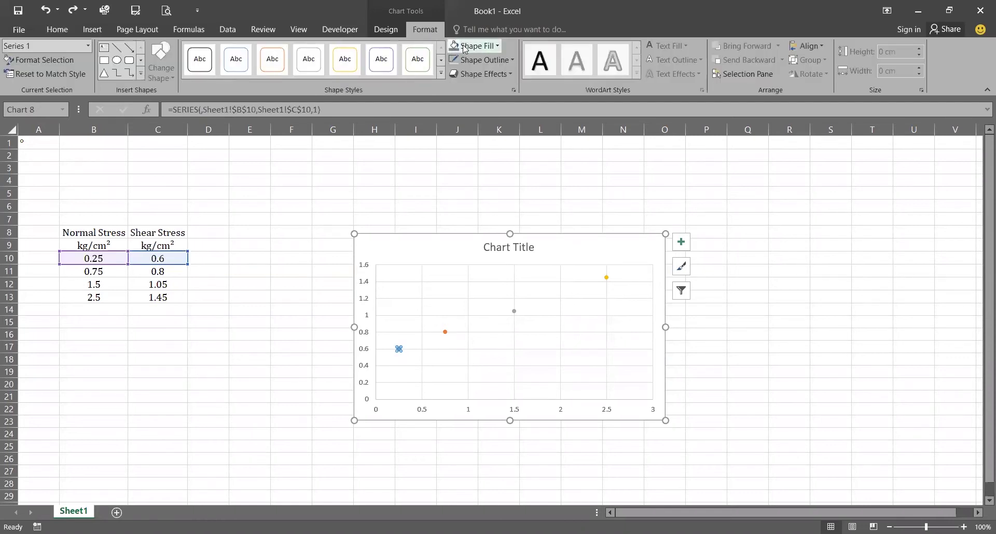
left_click(463, 47)
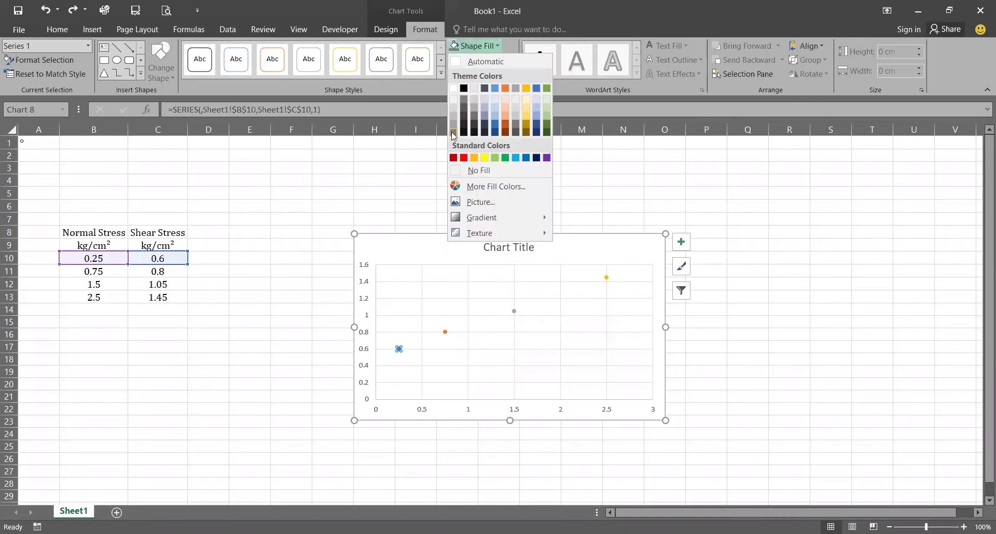
left_click(464, 66)
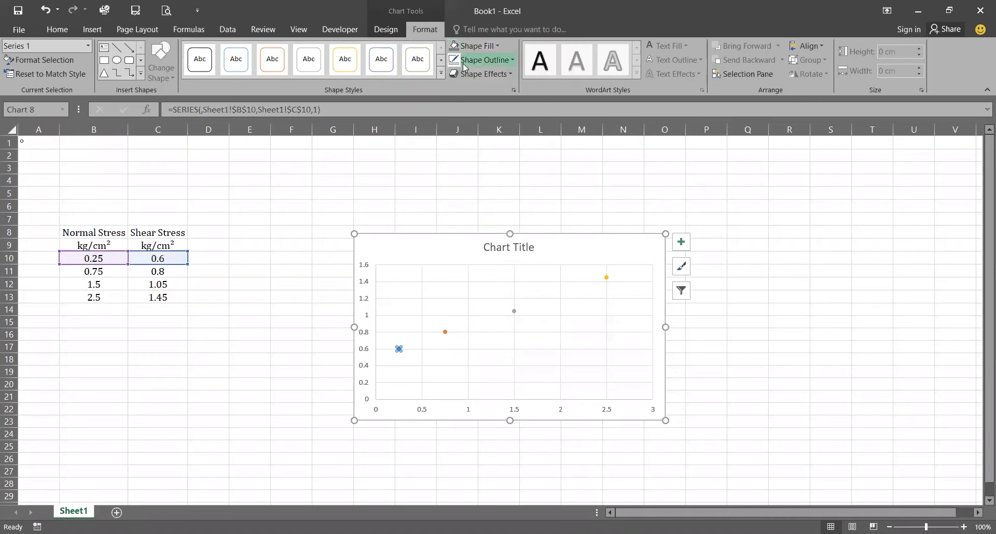
left_click(470, 60)
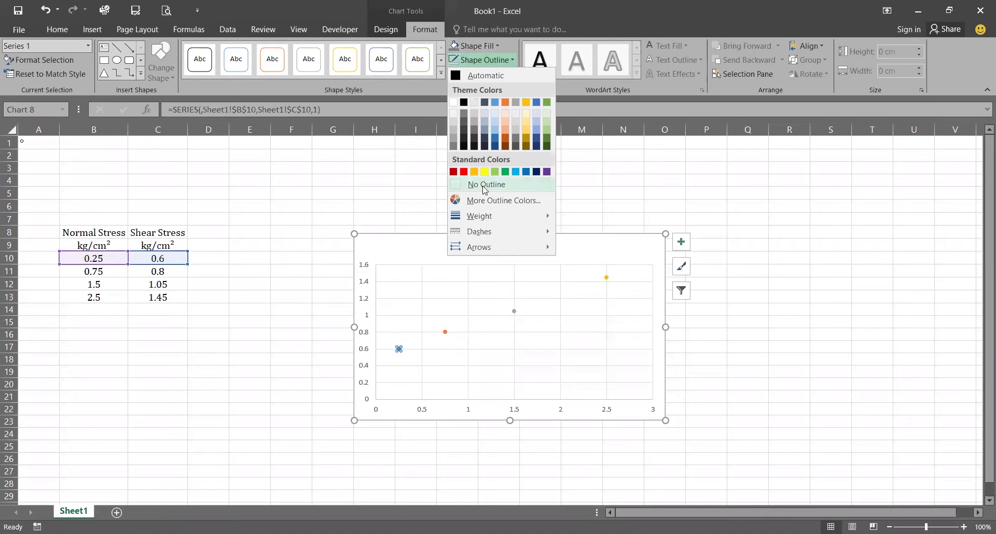
left_click(484, 186)
Step: Apply the same grey formatting to the points at 0.75, 1.5 and 2.5, then deselect
left_click(445, 333)
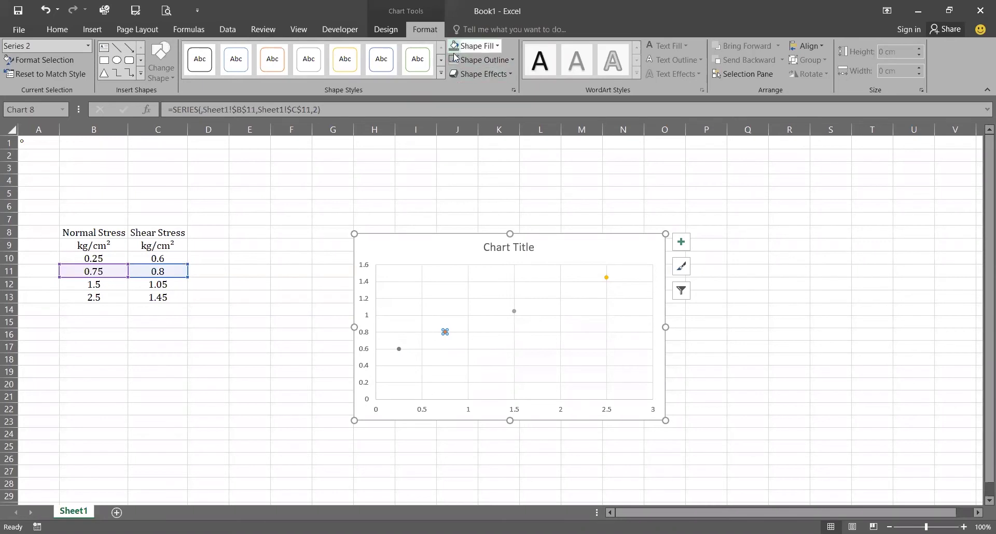
left_click(512, 312)
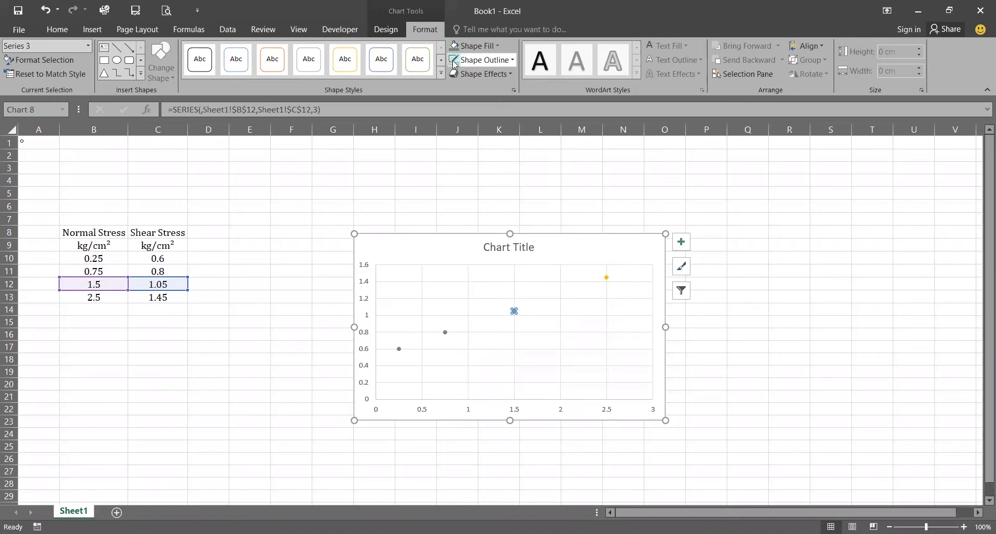
left_click(607, 271)
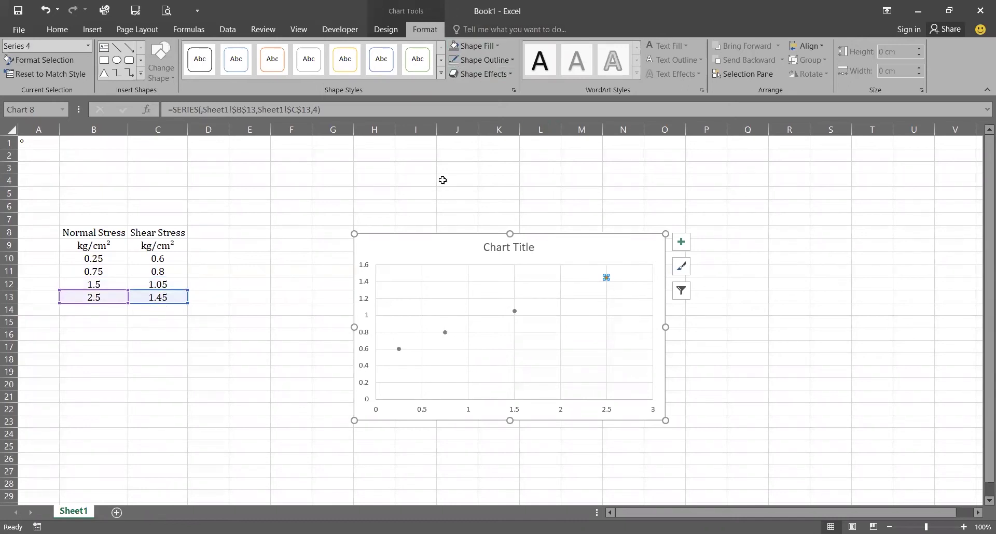
left_click(425, 193)
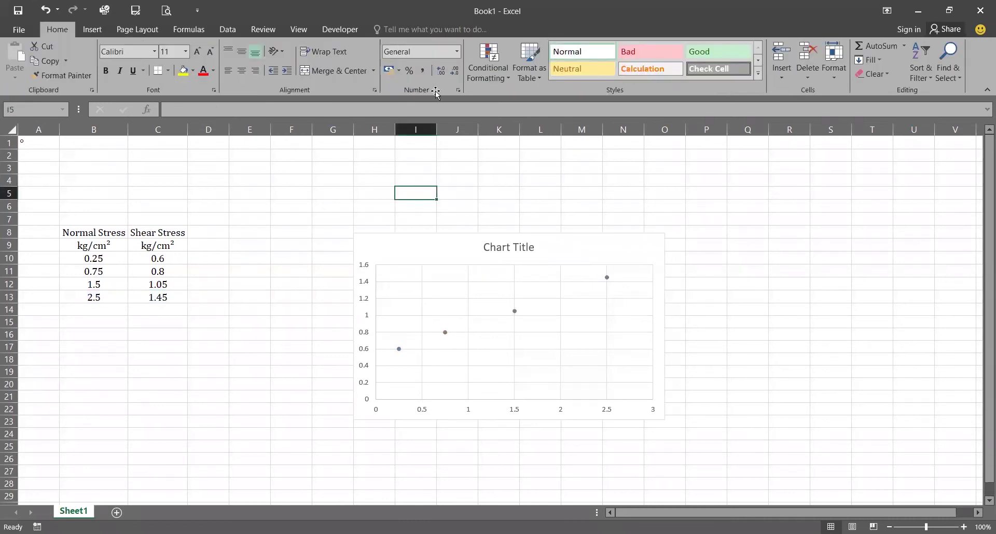
Step: Add a fifth series with X values B10:B13 and Y values C10:C13
left_click(415, 323)
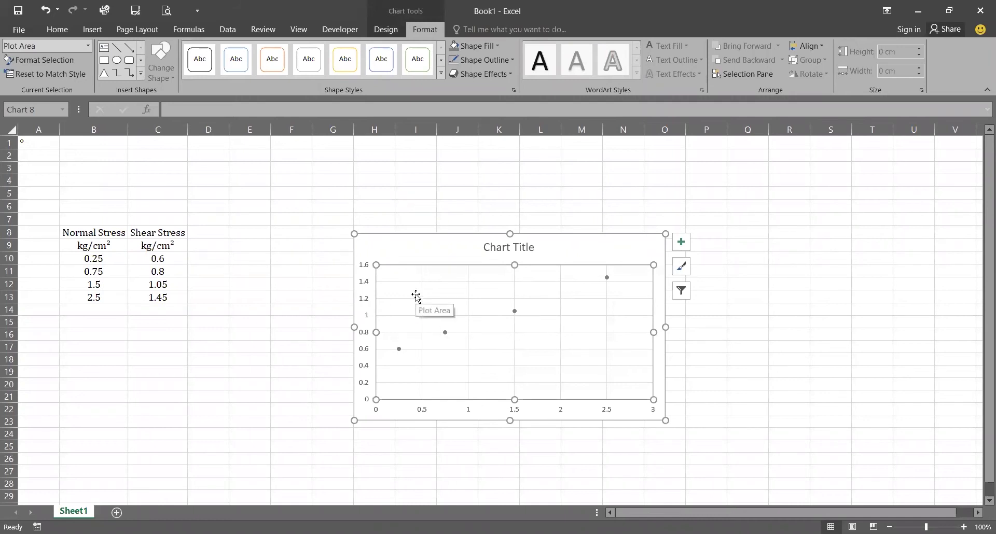
right_click(441, 356)
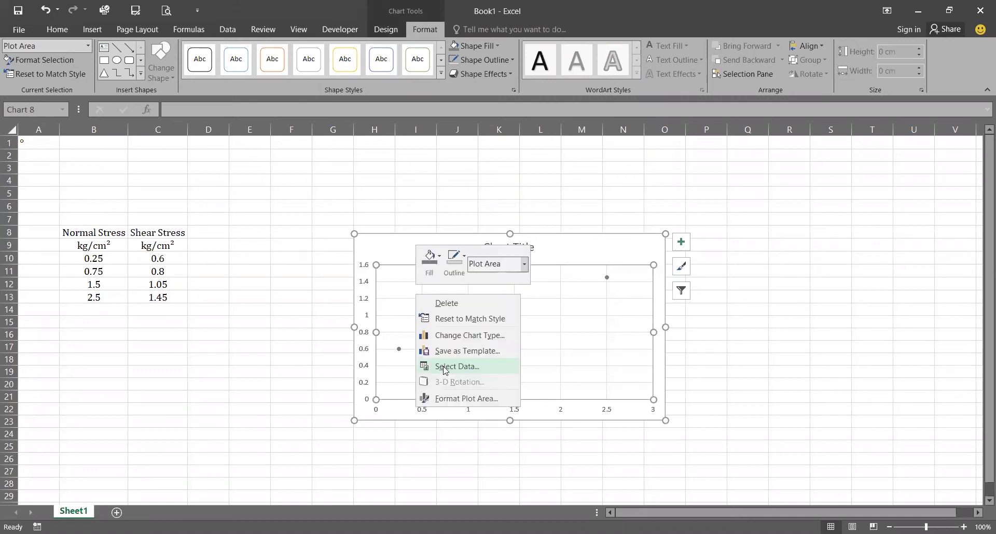
left_click(443, 366)
left_click(175, 174)
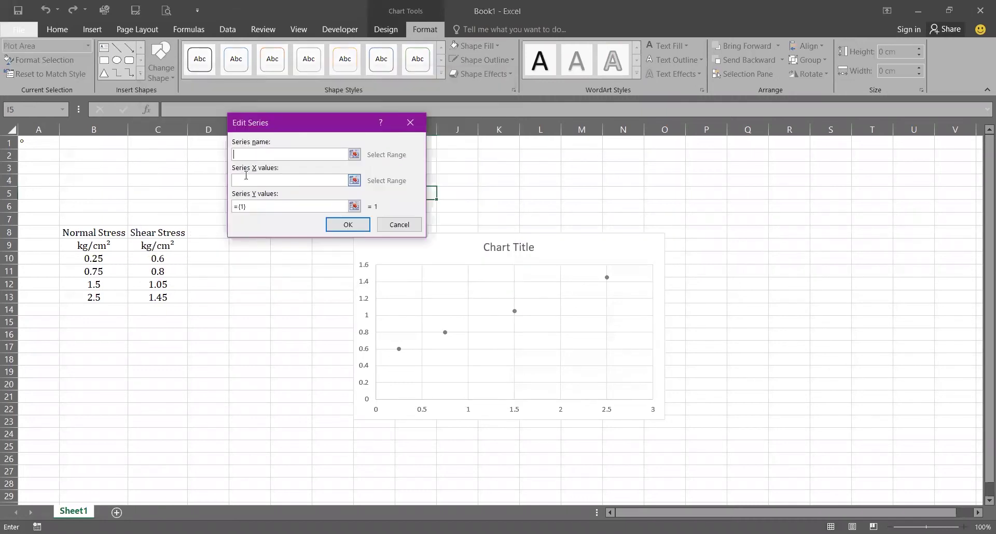
left_click(248, 178)
left_click(98, 261)
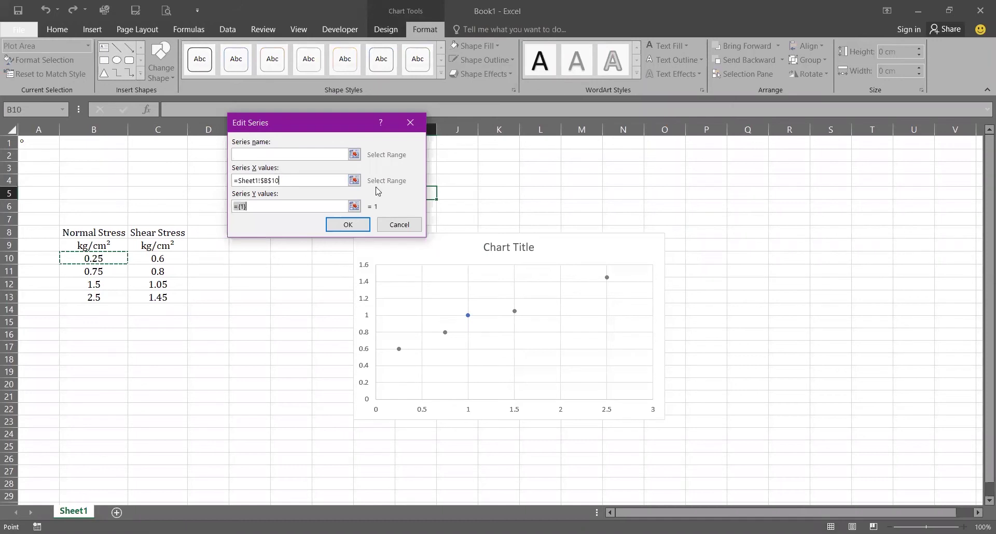
left_click(354, 207)
left_click(166, 260)
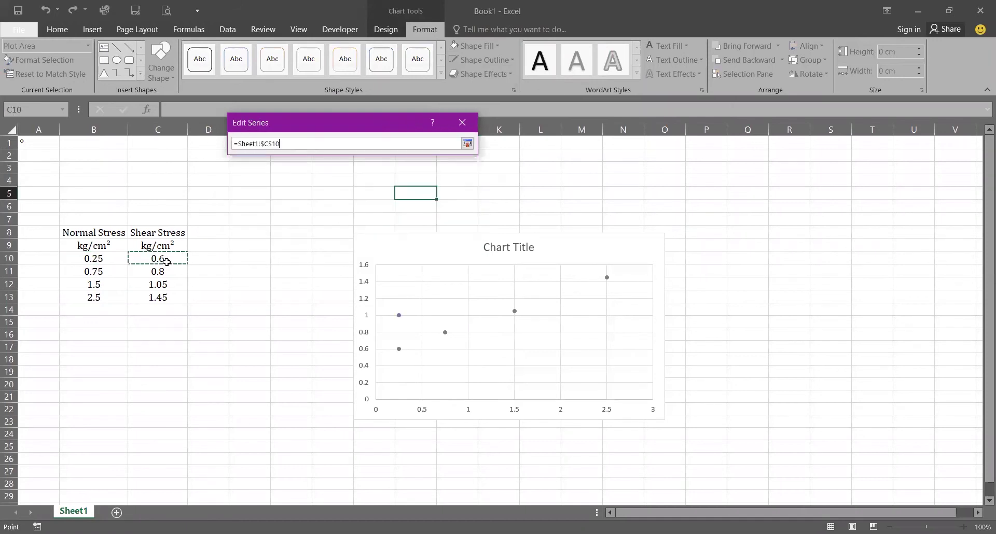
key("ctrl+shift+Down")
left_click(467, 144)
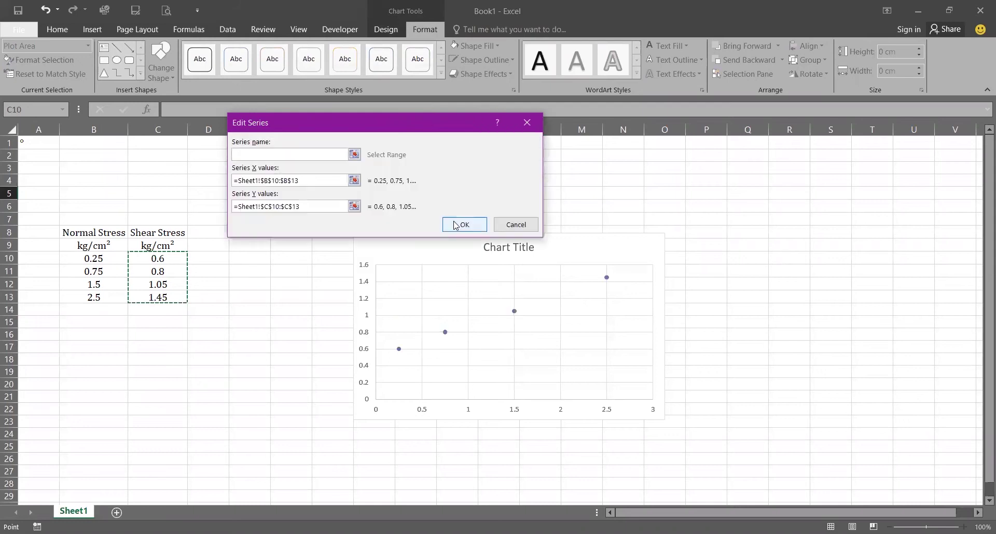
left_click(455, 225)
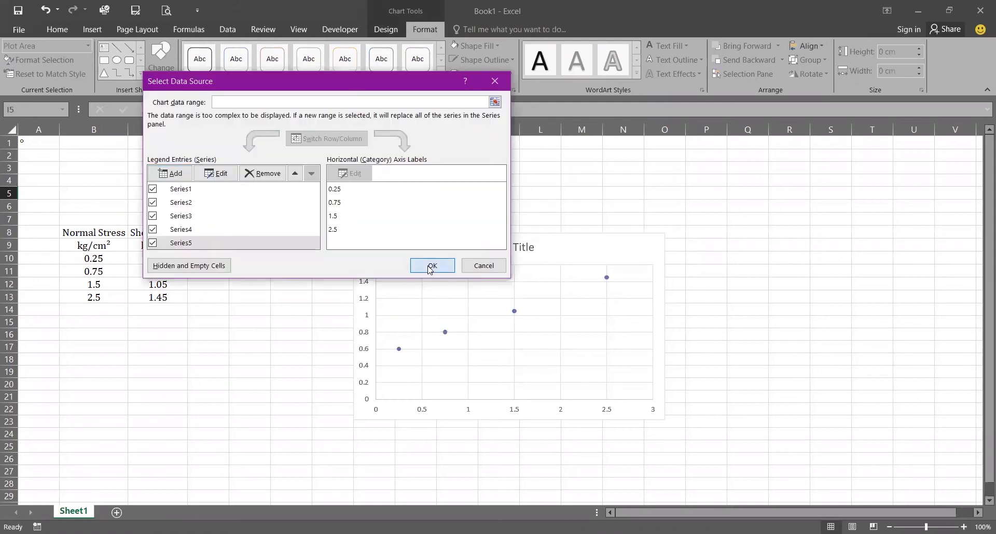
left_click(431, 267)
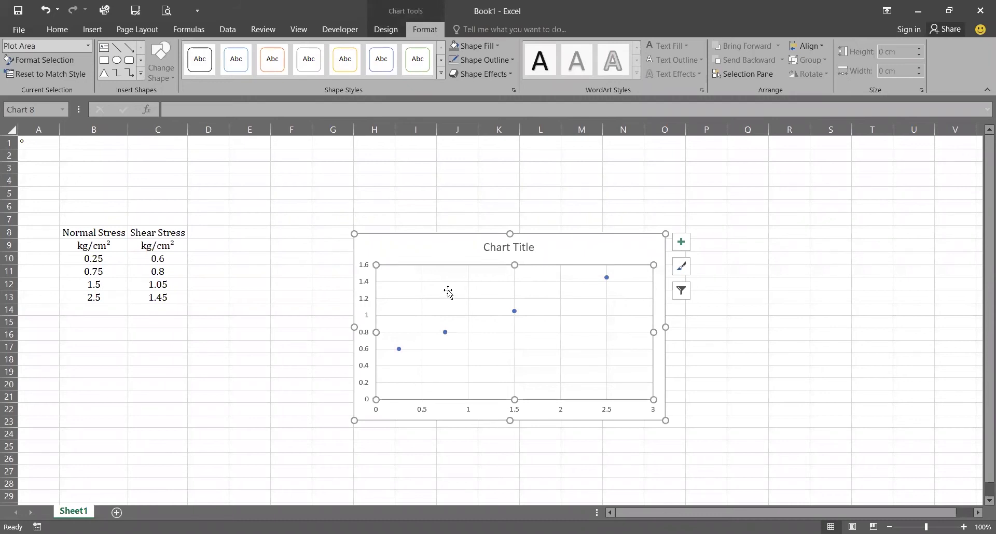
Step: In the Combo chart type, set Series1, Series2 and Series3 to Scatter with Straight Lines
left_click(390, 34)
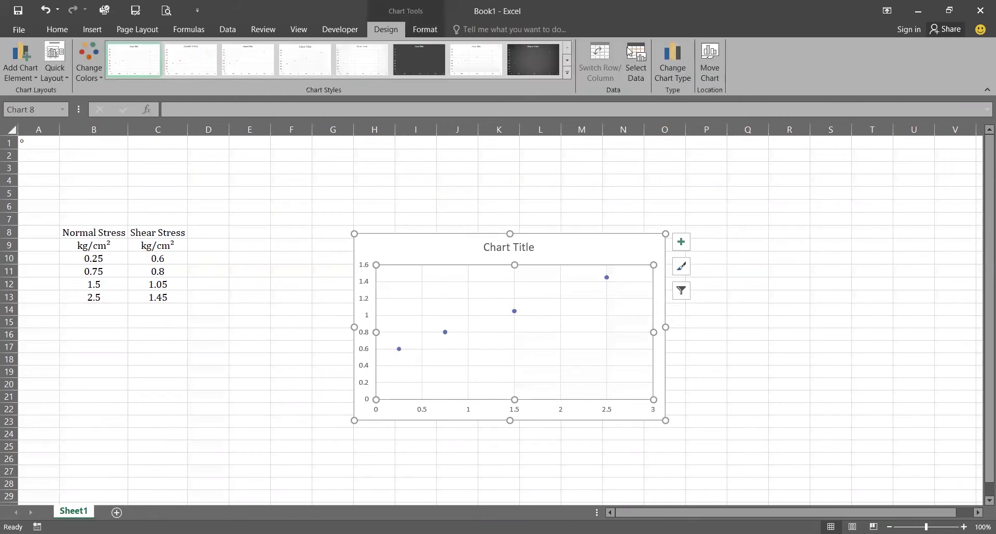
left_click(678, 83)
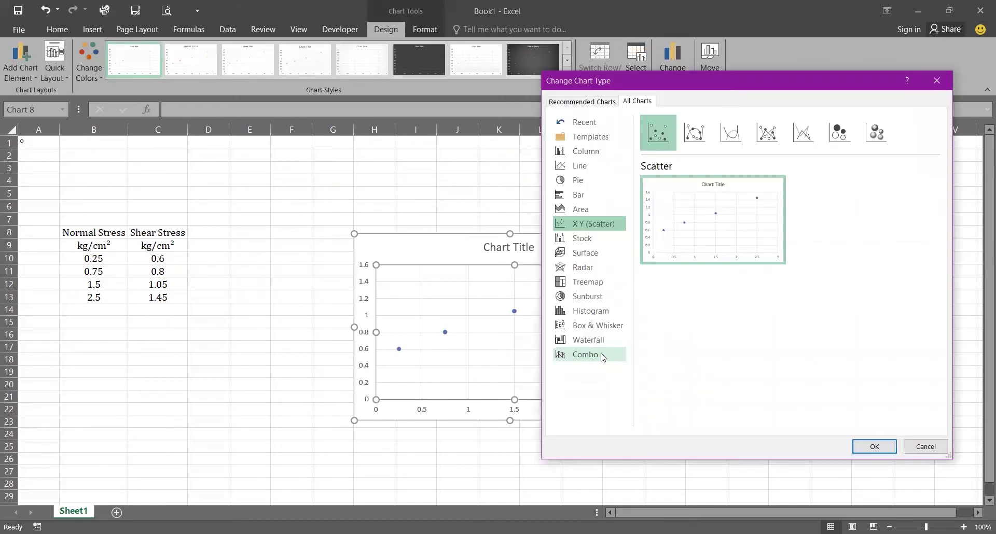
left_click(603, 355)
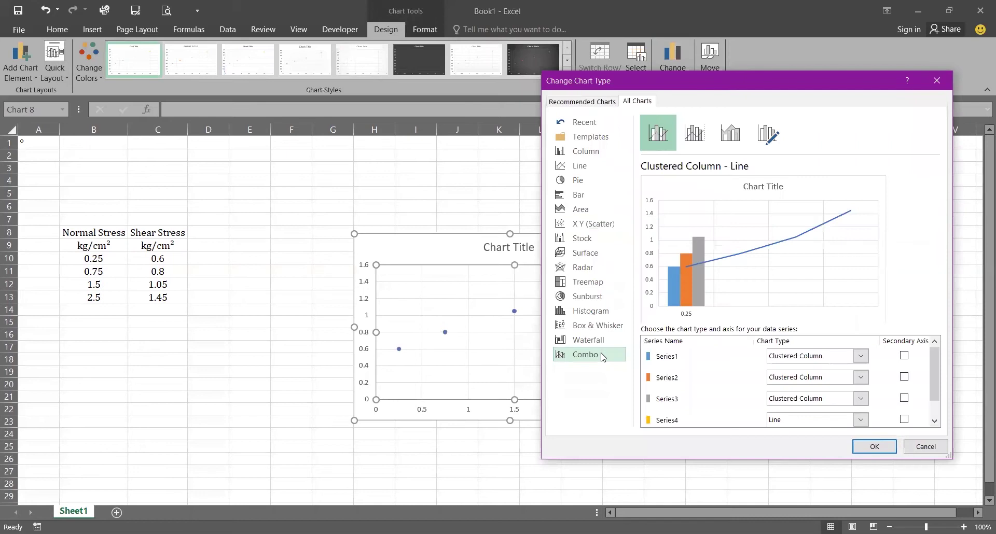
left_click(861, 363)
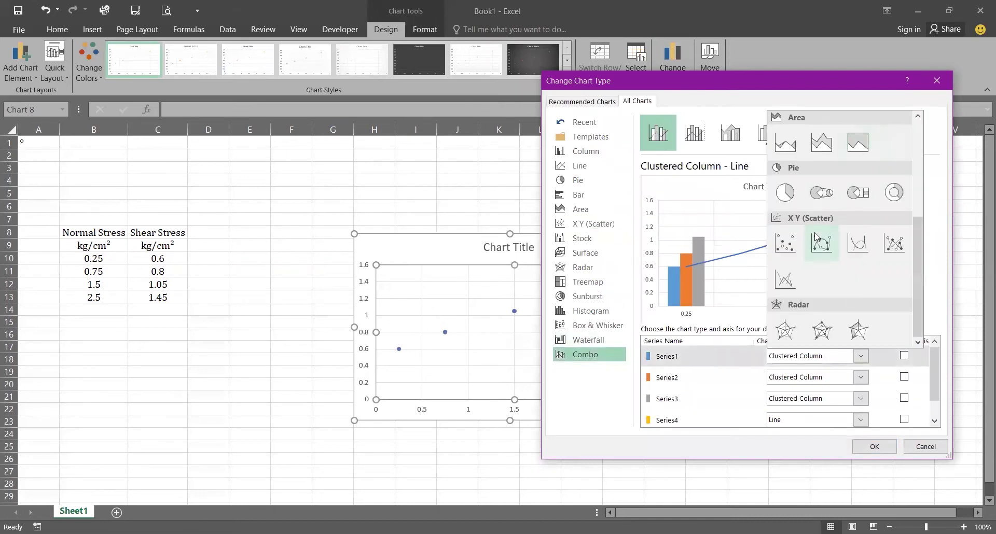
left_click(901, 249)
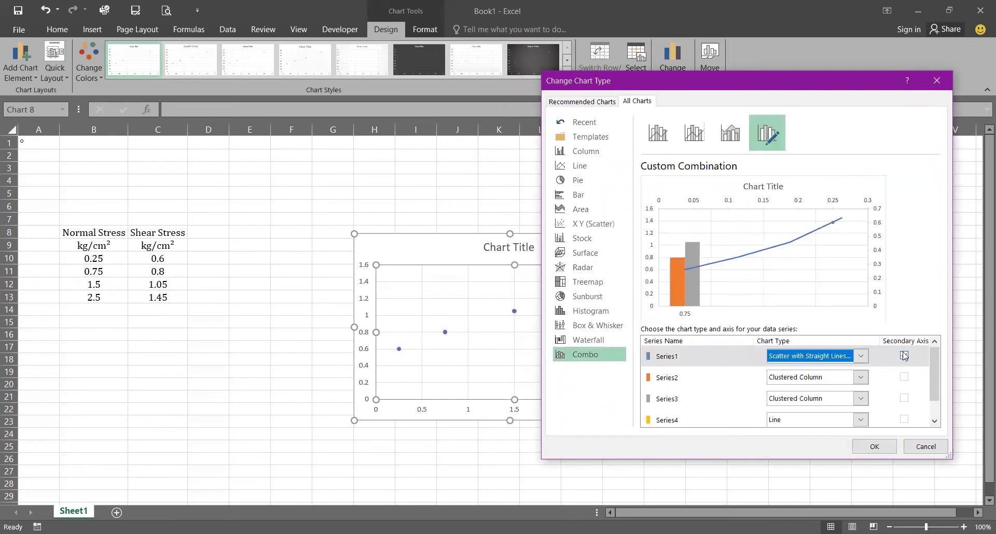
left_click(860, 377)
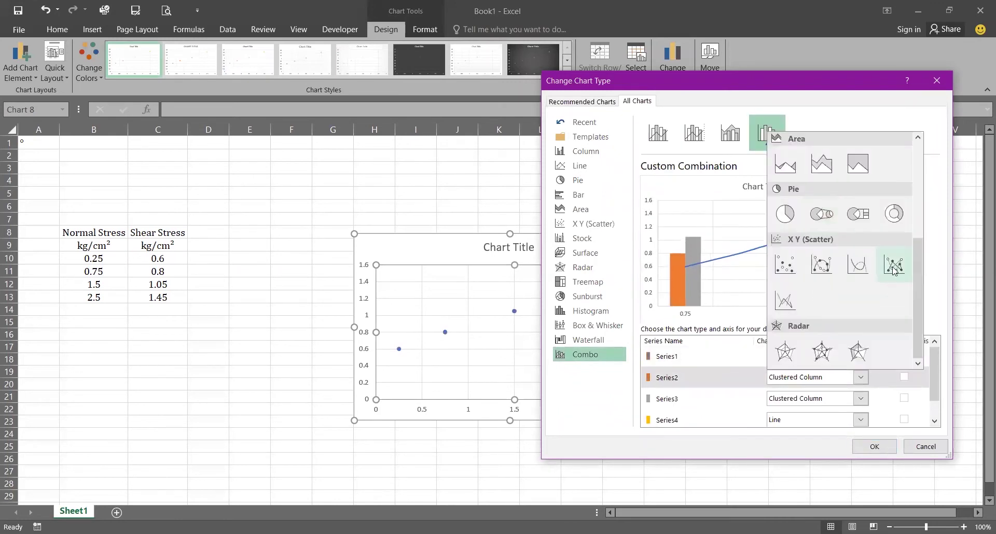
left_click(894, 270)
left_click(860, 399)
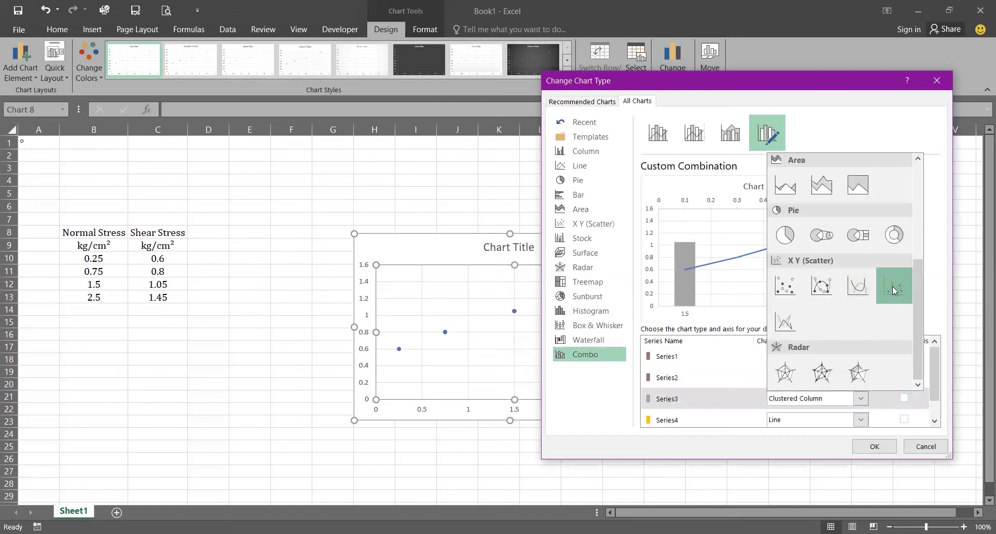
left_click(893, 290)
Step: Set Series4 and Series5 to Scatter with Straight Lines and apply the change
scroll(850, 369, "down", 1)
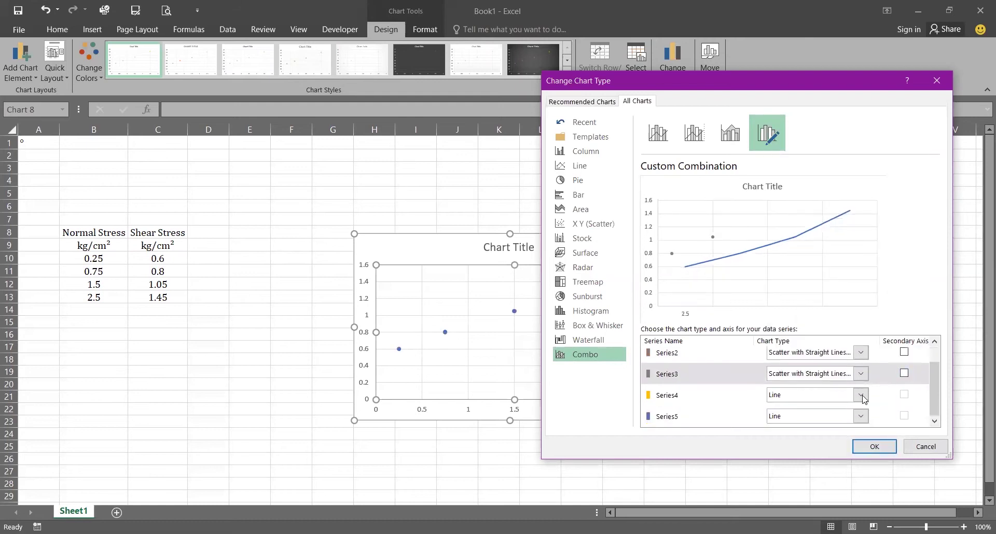
left_click(861, 395)
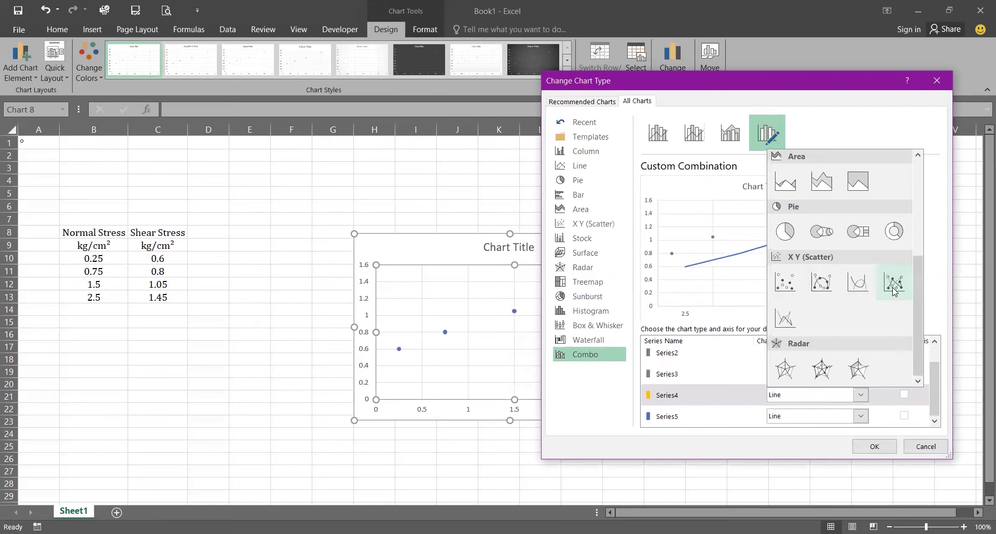
left_click(893, 290)
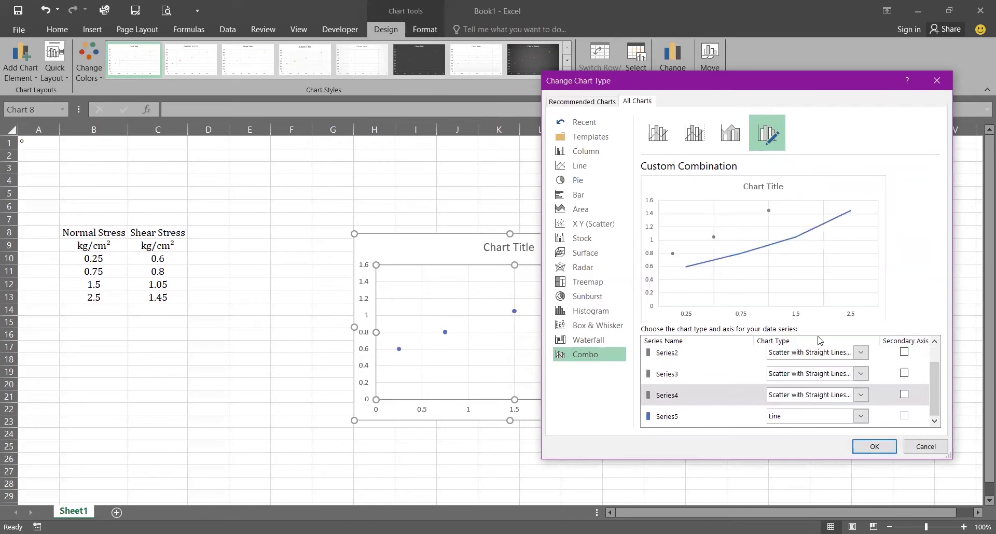
left_click(860, 417)
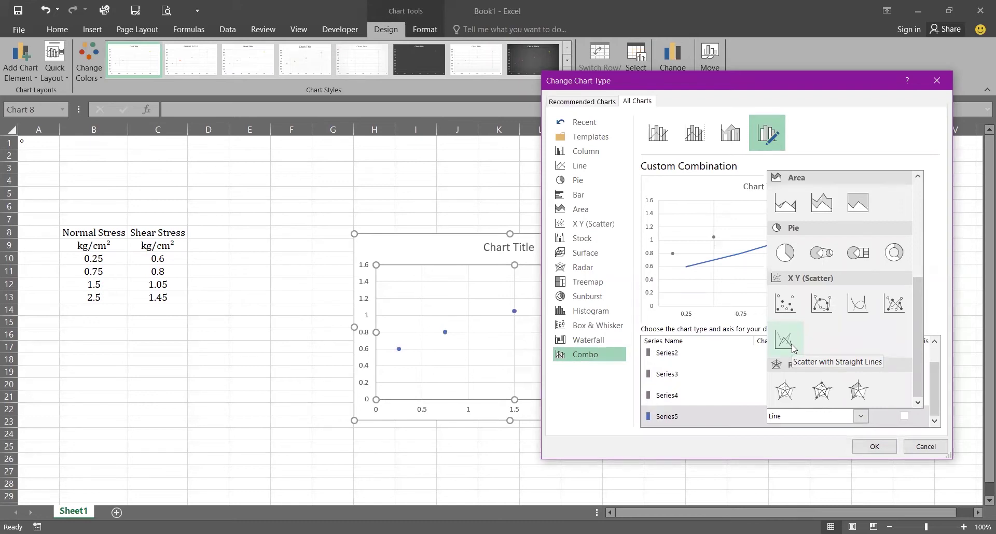
left_click(794, 348)
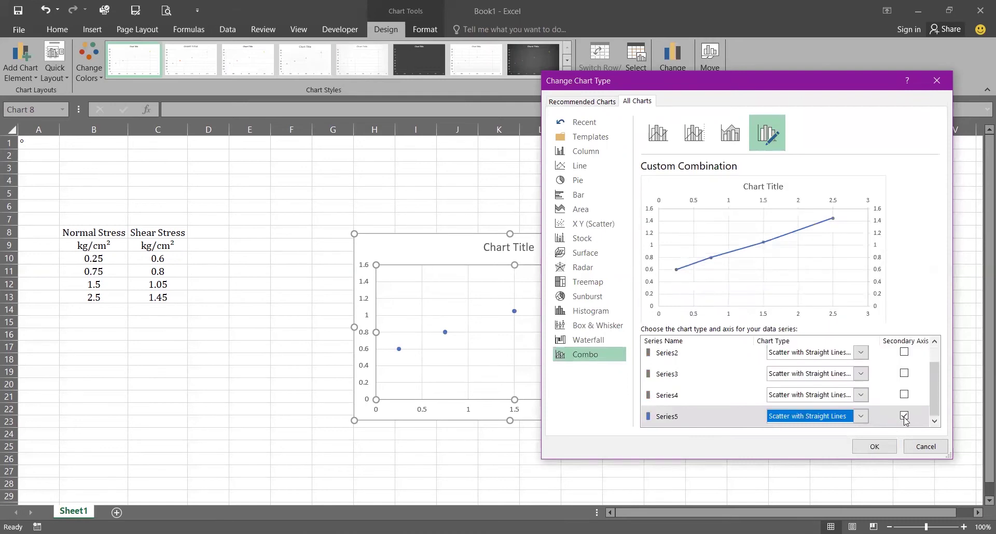
left_click(874, 447)
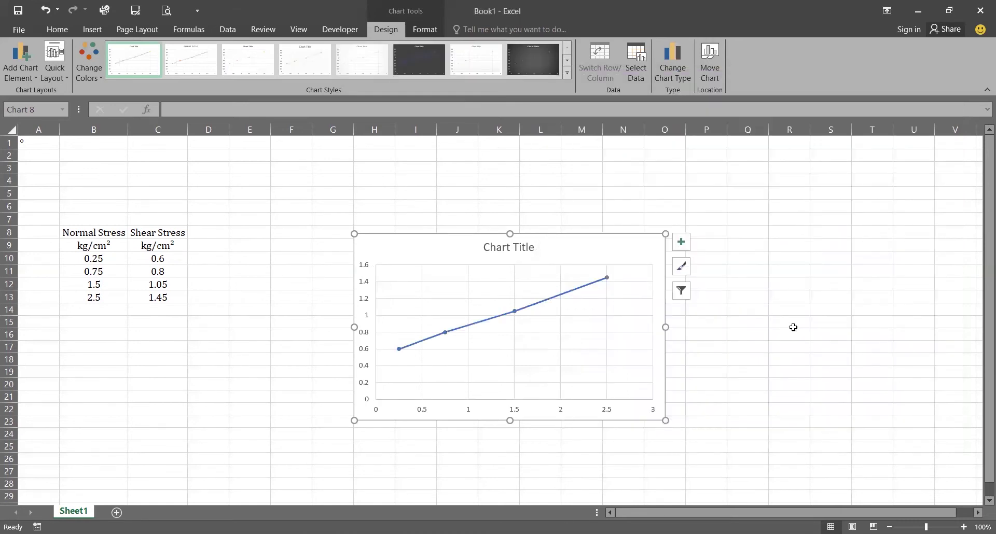
Step: Set the data line's outline to Automatic black with a 1 pt weight
left_click(793, 324)
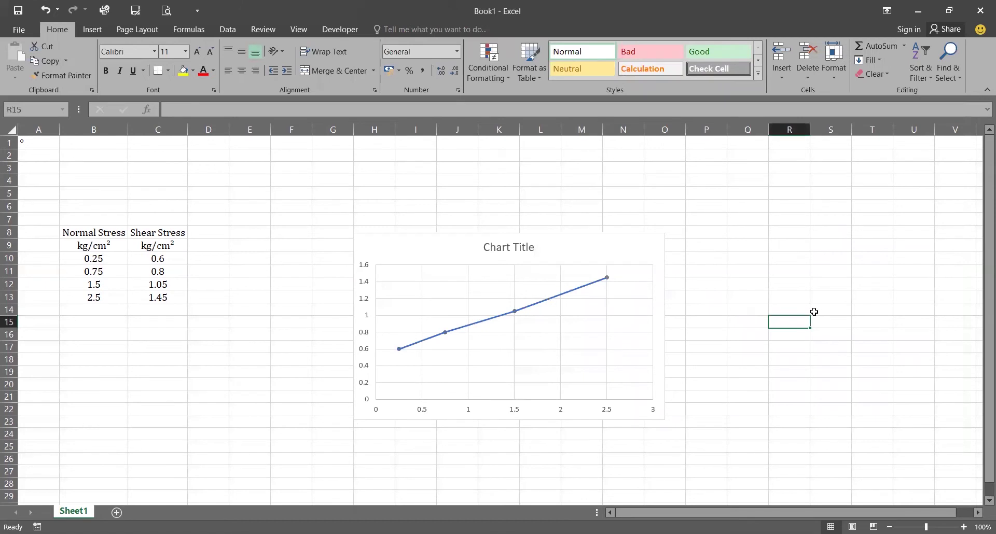
left_click(451, 334)
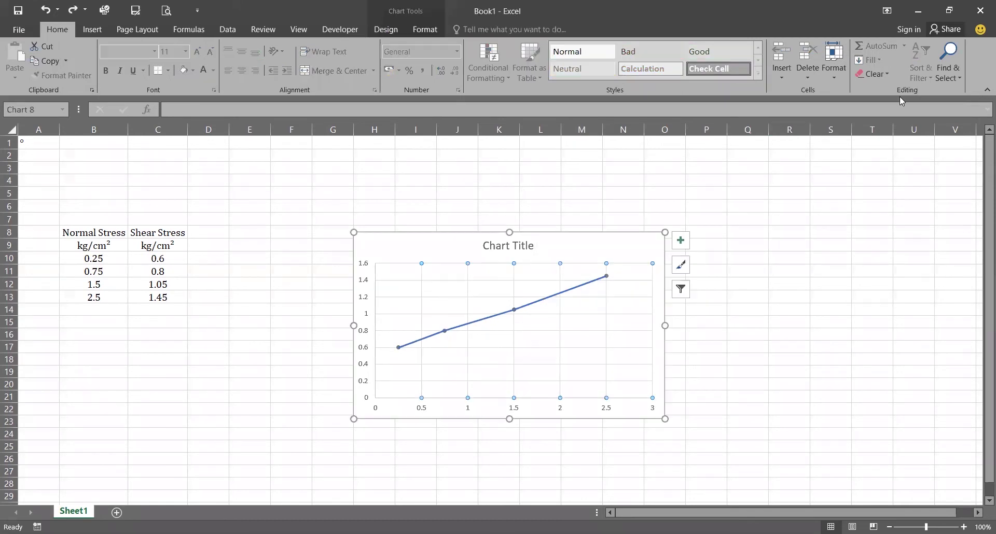
left_click(473, 327)
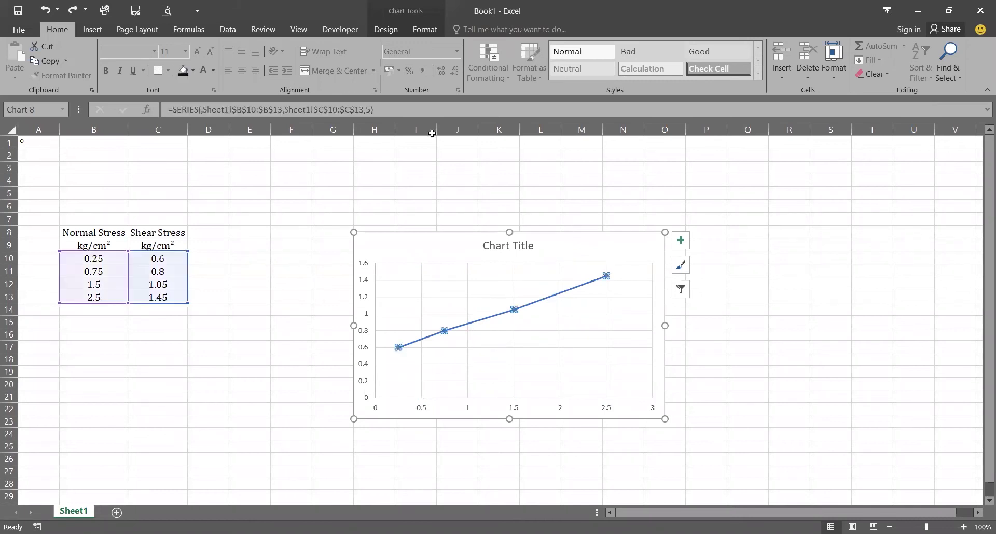
left_click(421, 31)
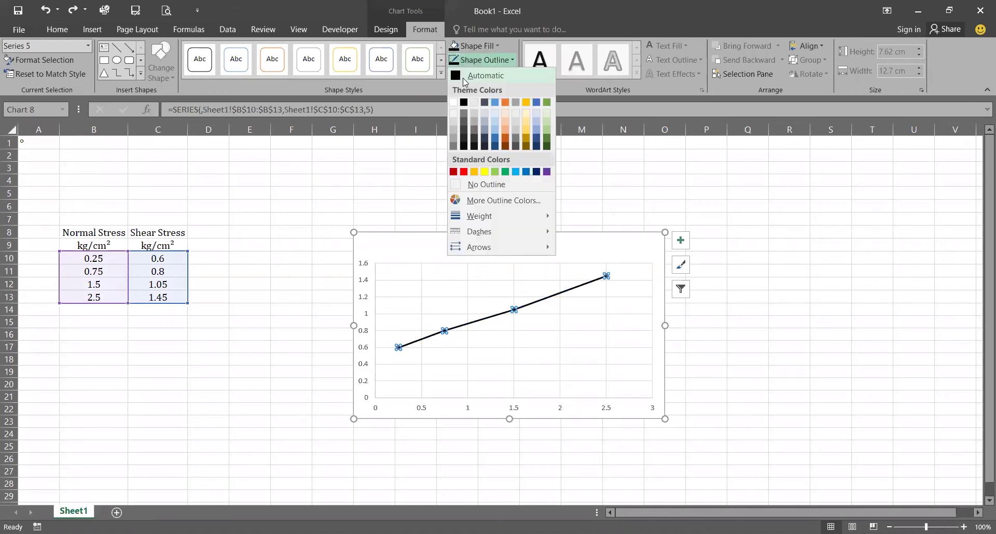
left_click(463, 78)
left_click(477, 65)
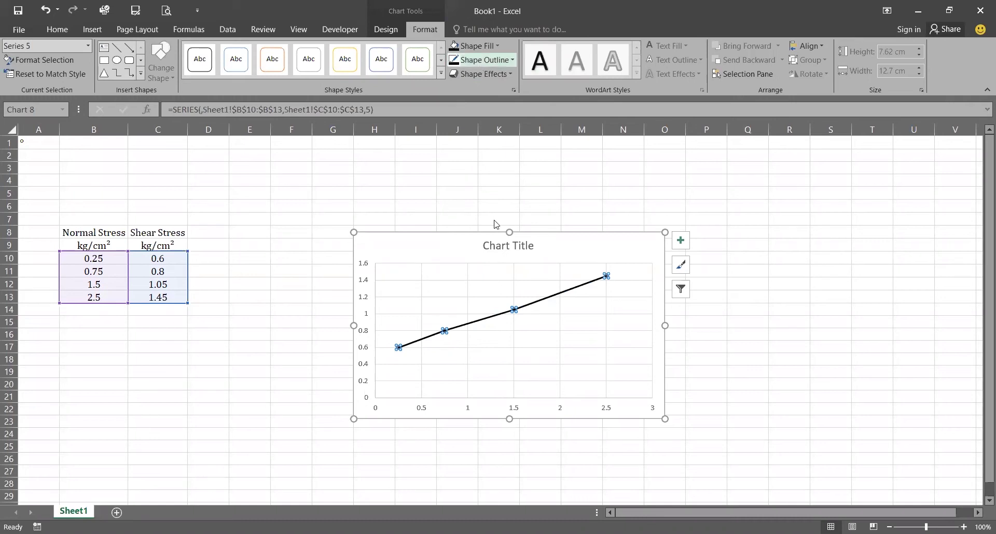
mouse_move(495, 223)
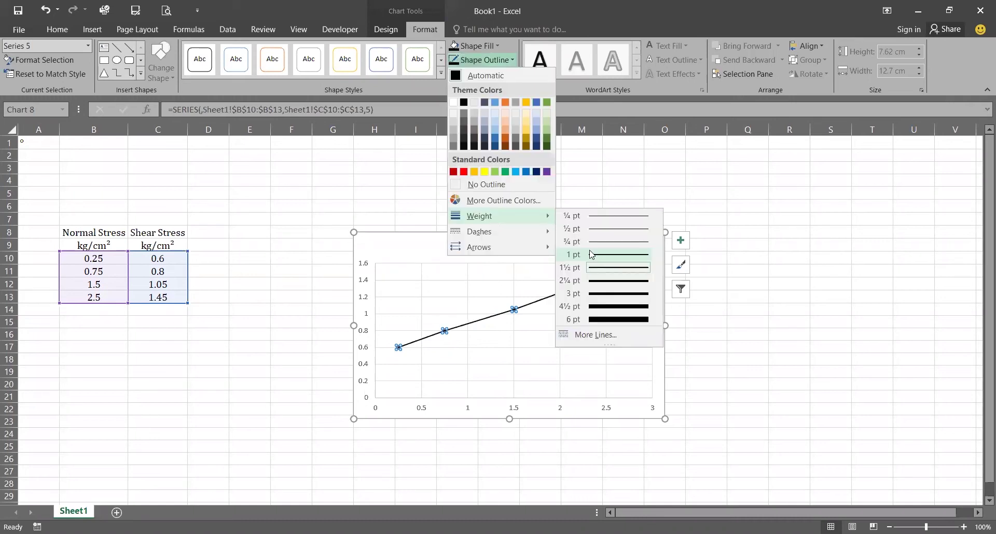
left_click(725, 268)
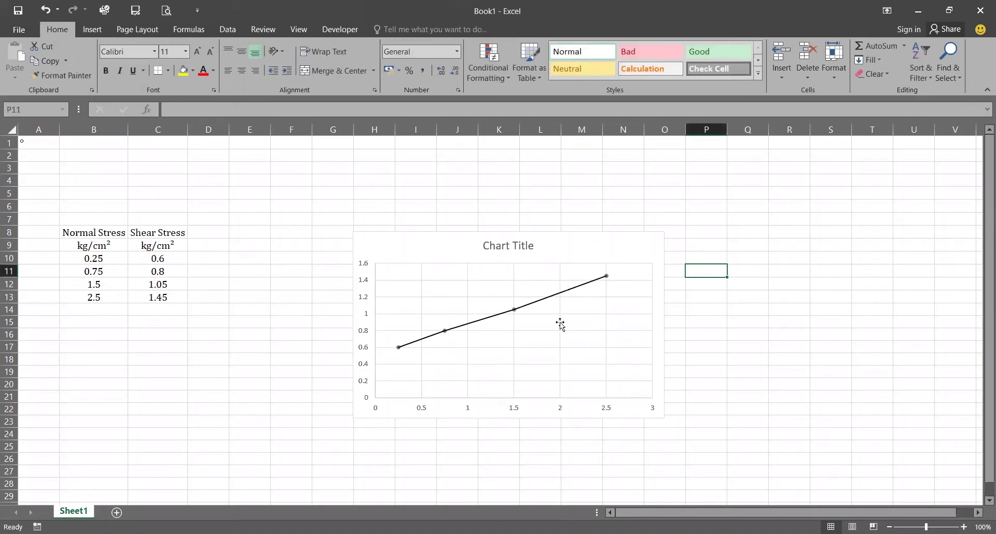
Step: Add a linear trendline to Series5 displaying y = 0.3739x + 0.5076 on the chart
left_click(533, 310)
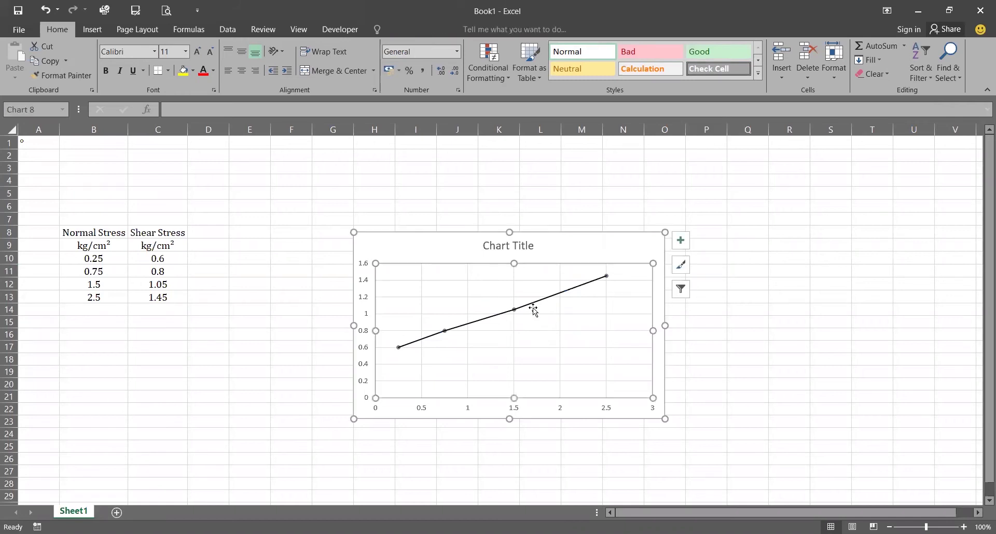
left_click(684, 245)
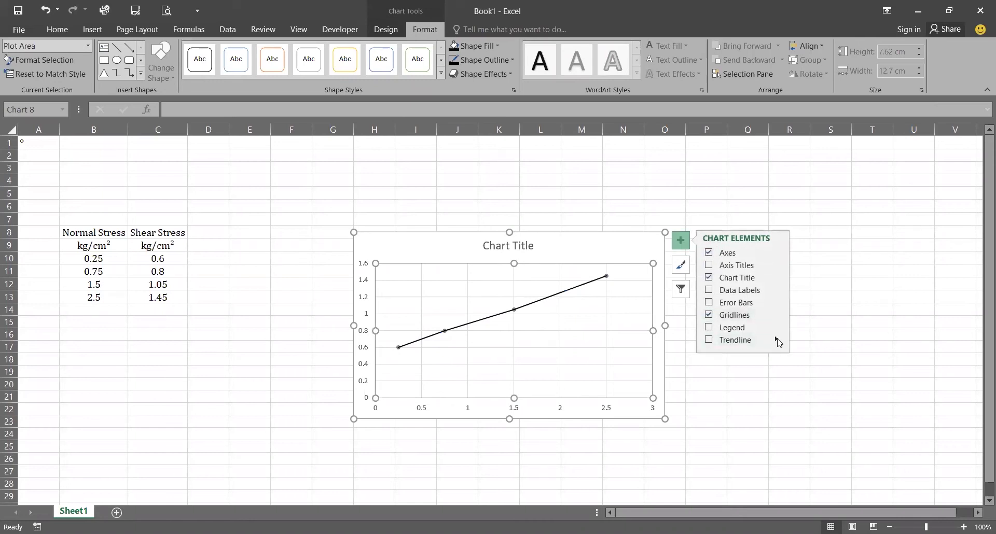
mouse_move(780, 343)
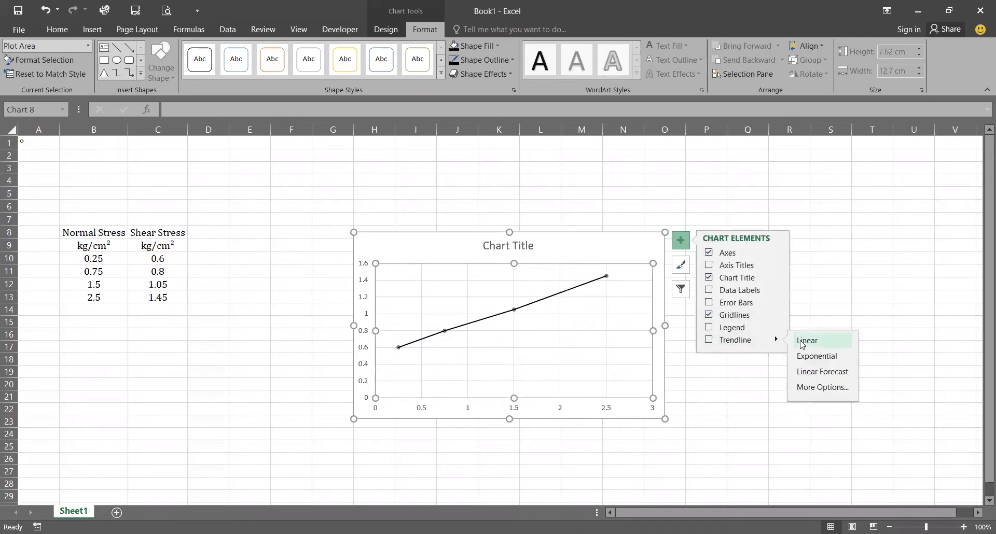
left_click(815, 388)
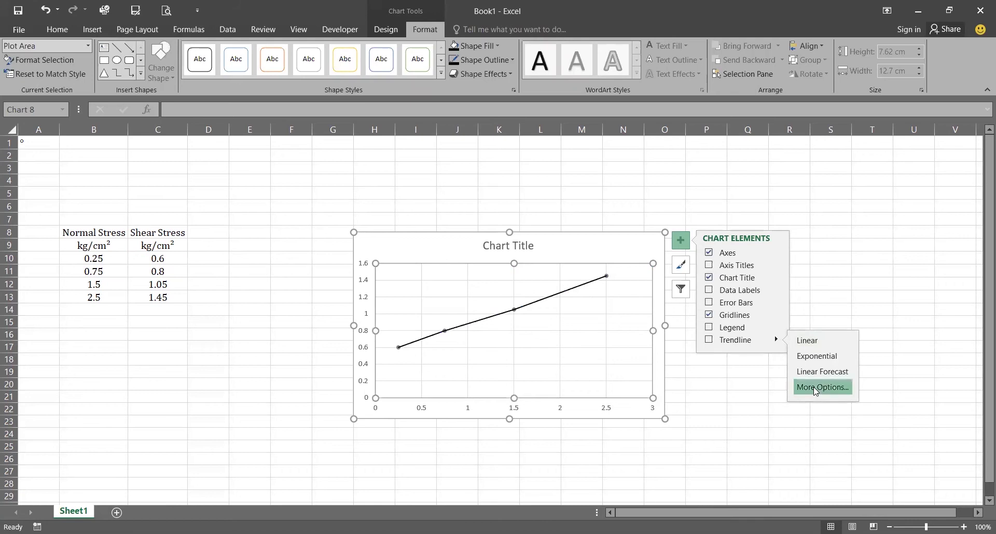
left_click(469, 283)
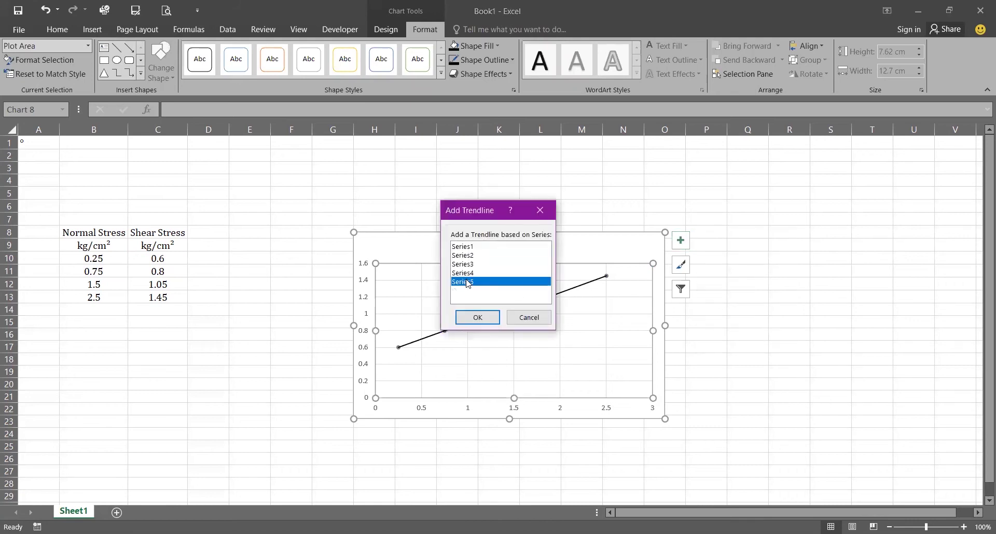
left_click(469, 318)
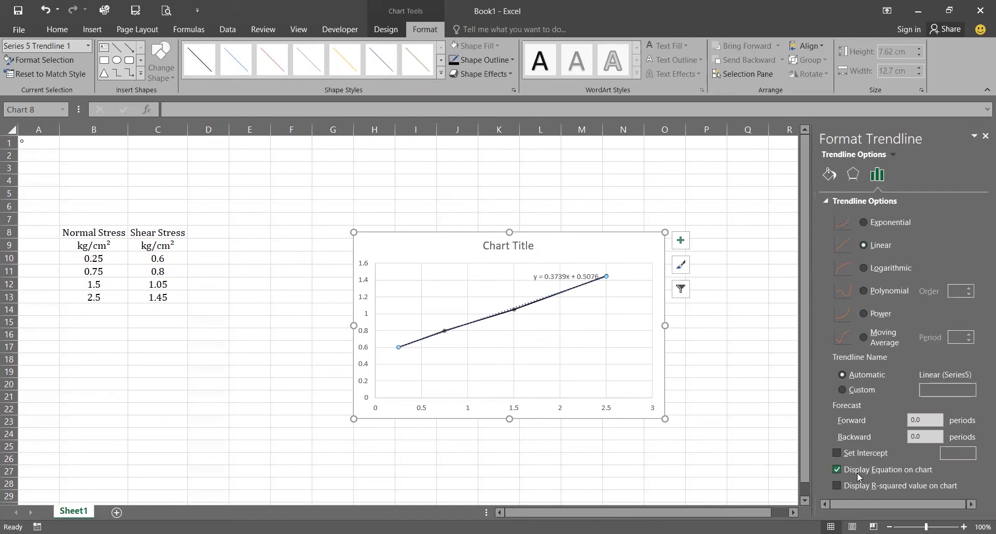
left_click(985, 137)
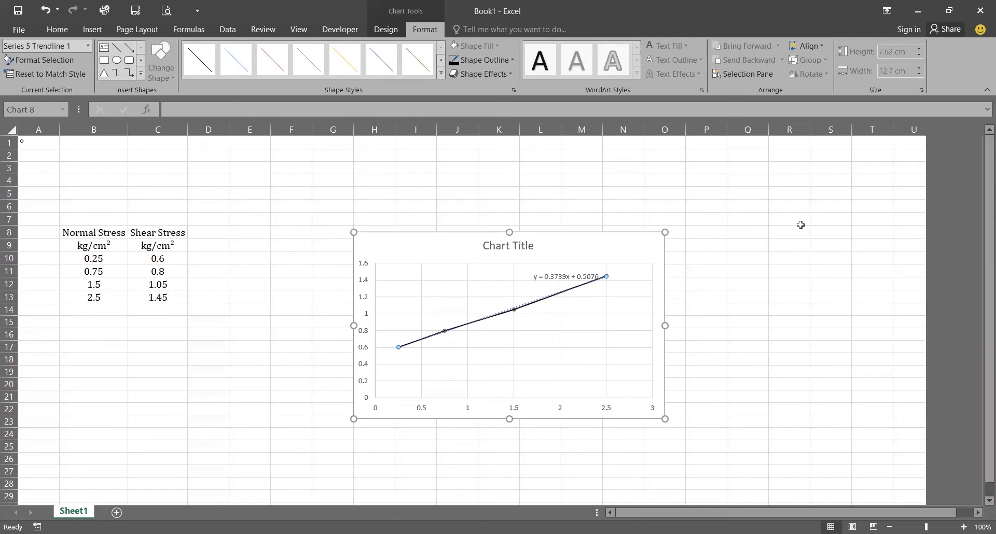
Step: Move the trendline equation label further left within the chart
left_click(788, 219)
left_click(573, 271)
left_click_drag(573, 271, 487, 271)
left_click(291, 270)
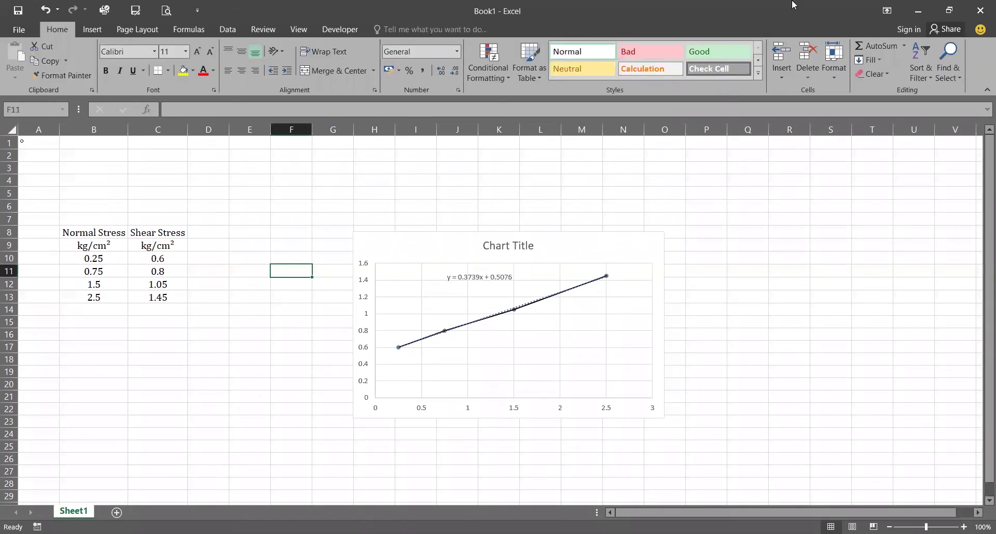
Step: Enter 'c =' and 'phi =' labels, c value 0.508 in C17, and =DEGREES(ATAN(0.3739)) in C18
left_click(111, 347)
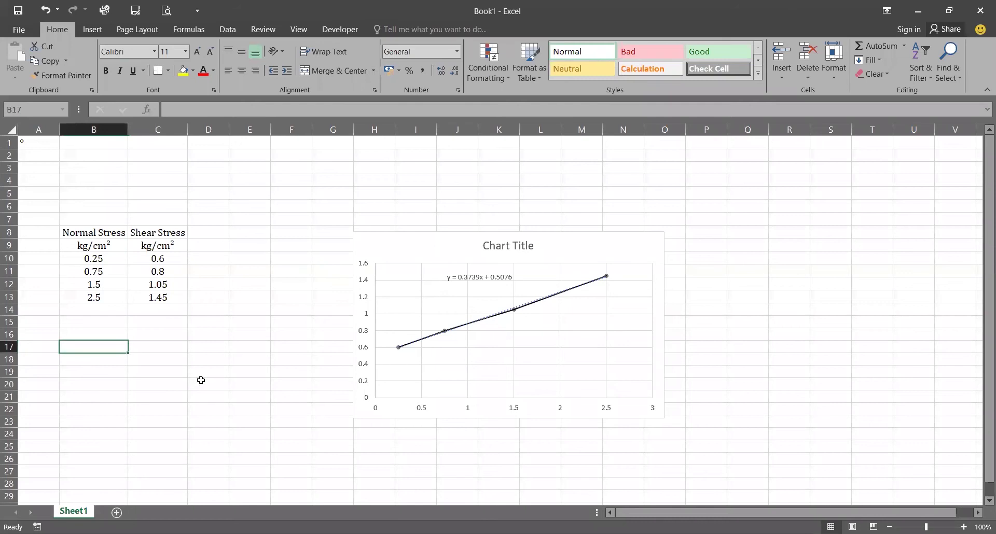
type("c =")
key("Return")
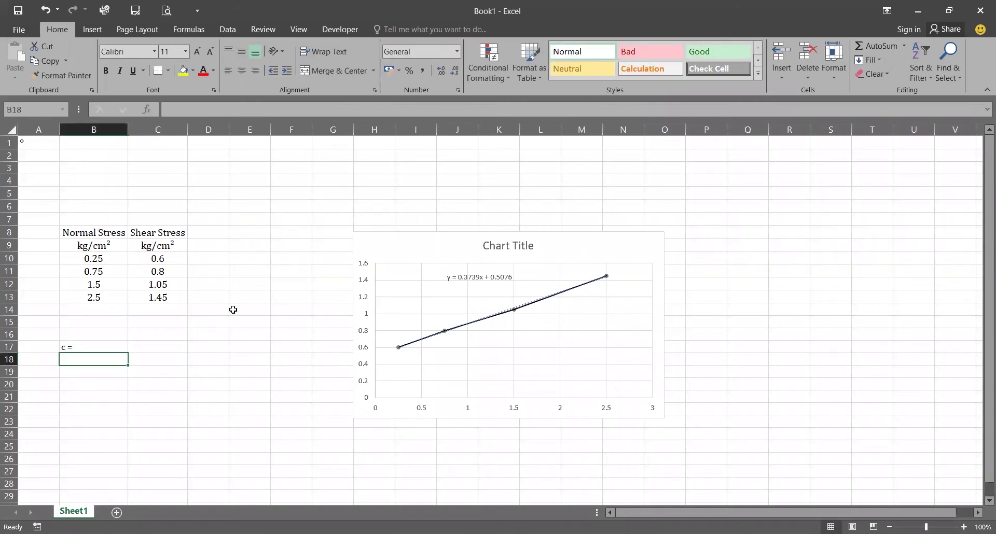
type("phi")
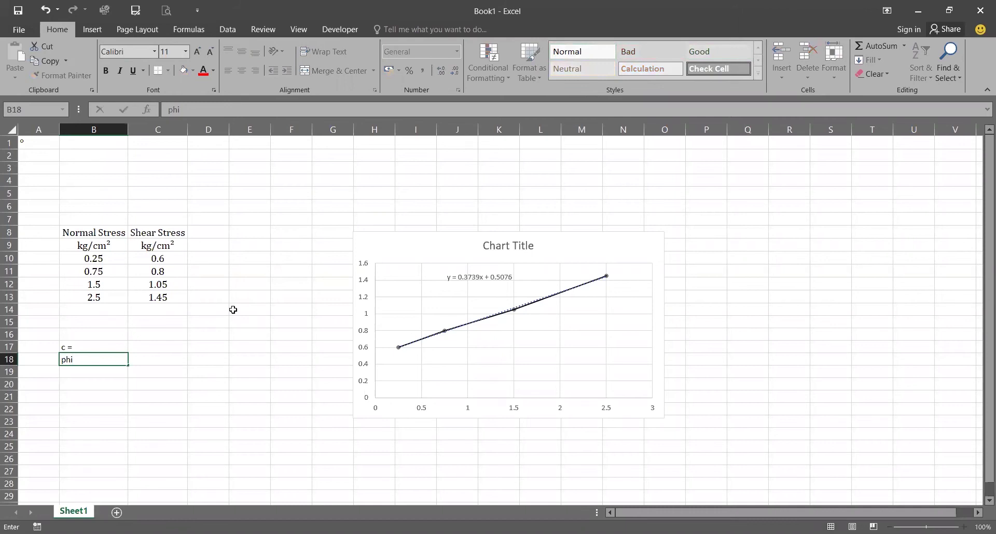
type(" =")
key("Tab")
key("Up")
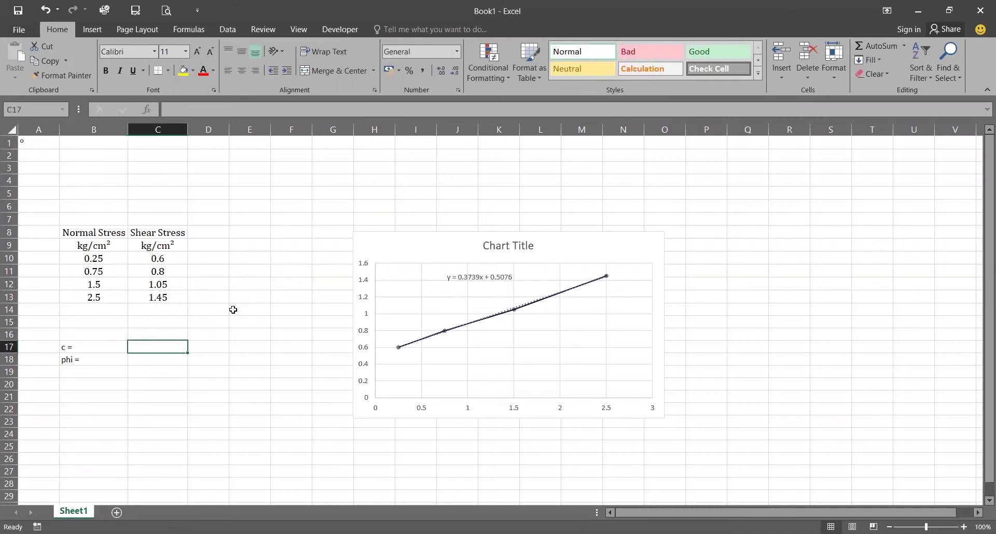
type("0.508")
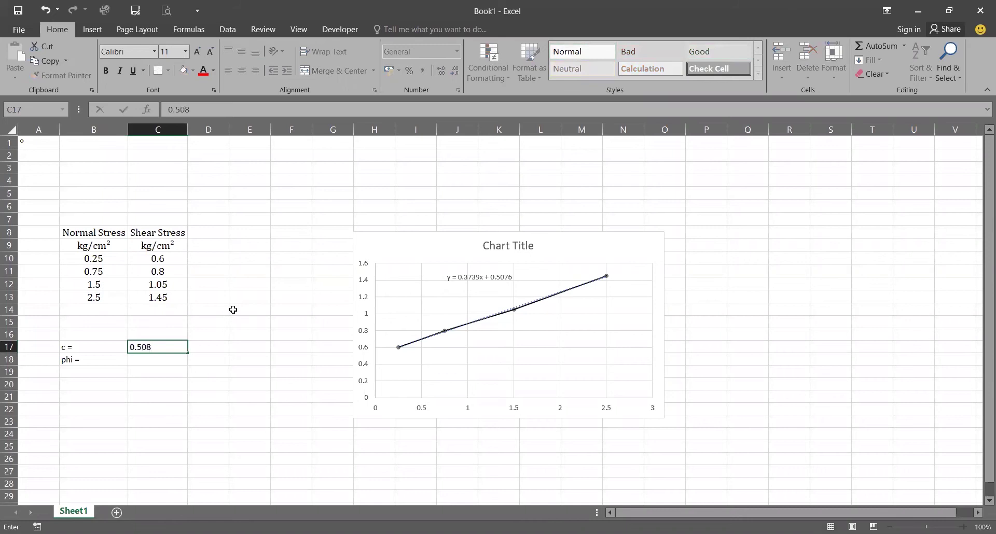
key("Return")
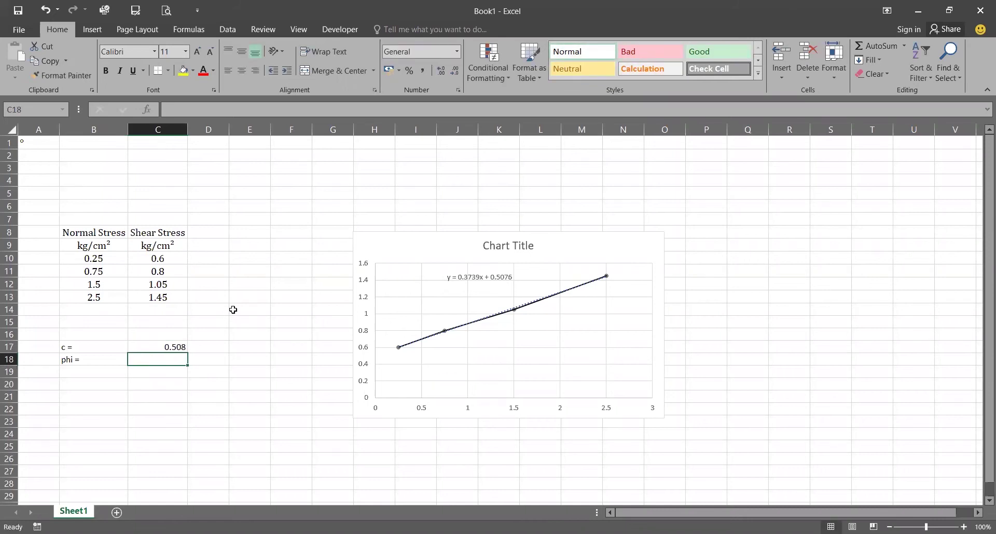
type("=")
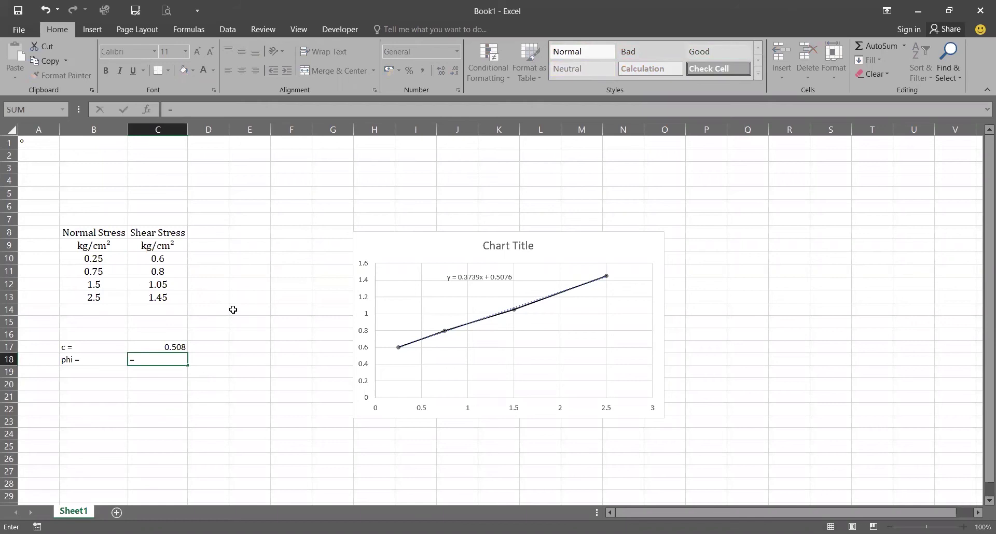
type("DEGREES(ATAN(0.")
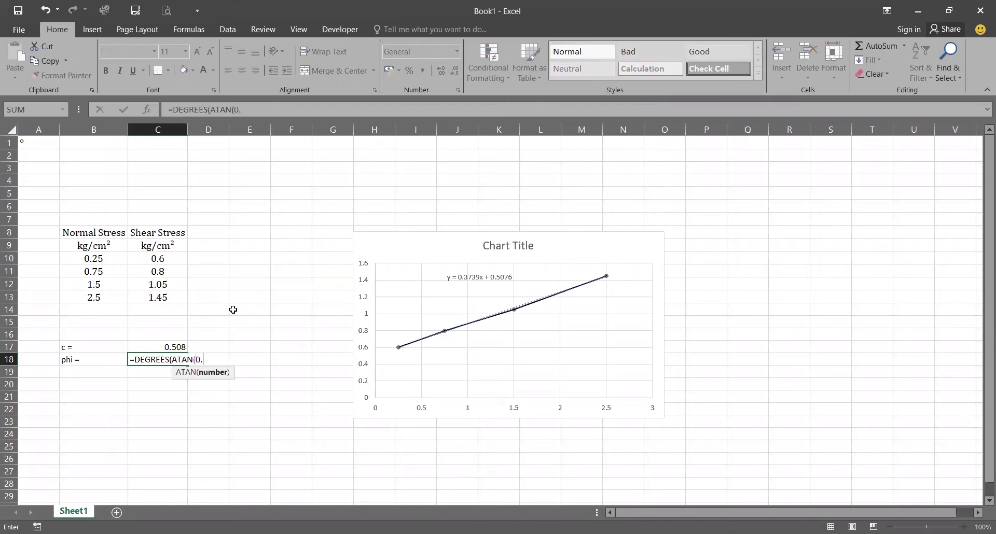
type("3739))")
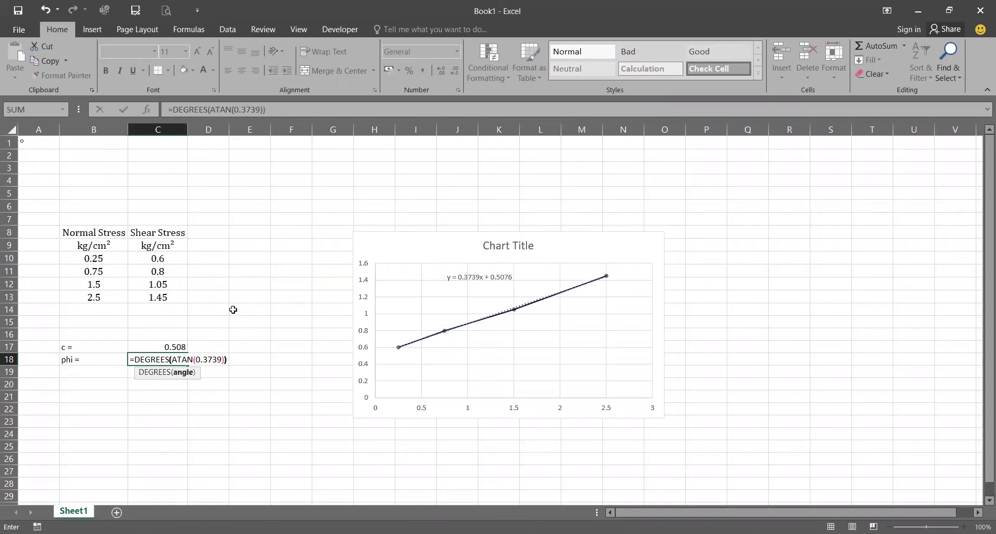
key("Return")
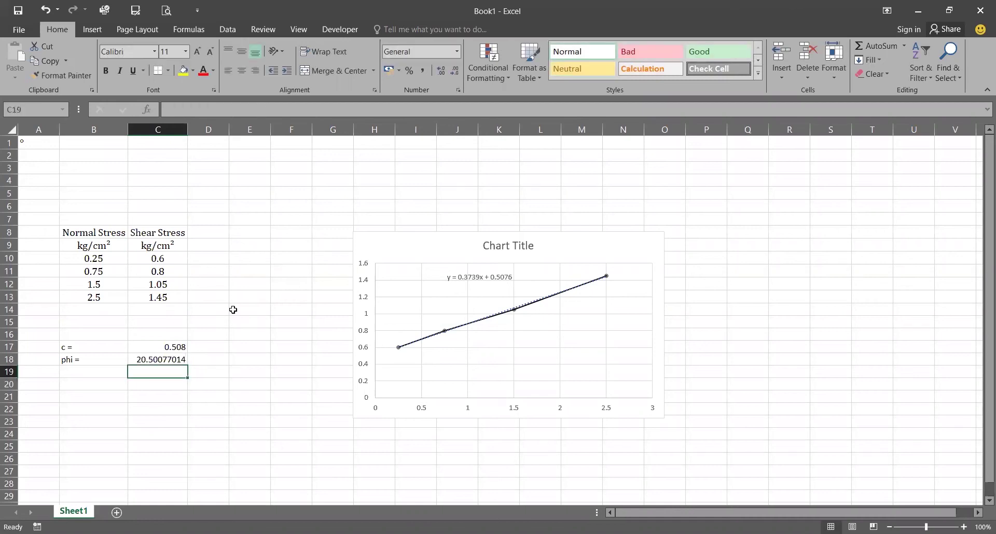
Step: Wrap the C18 phi formula in ROUND to one decimal, giving 20.5
left_click(166, 357)
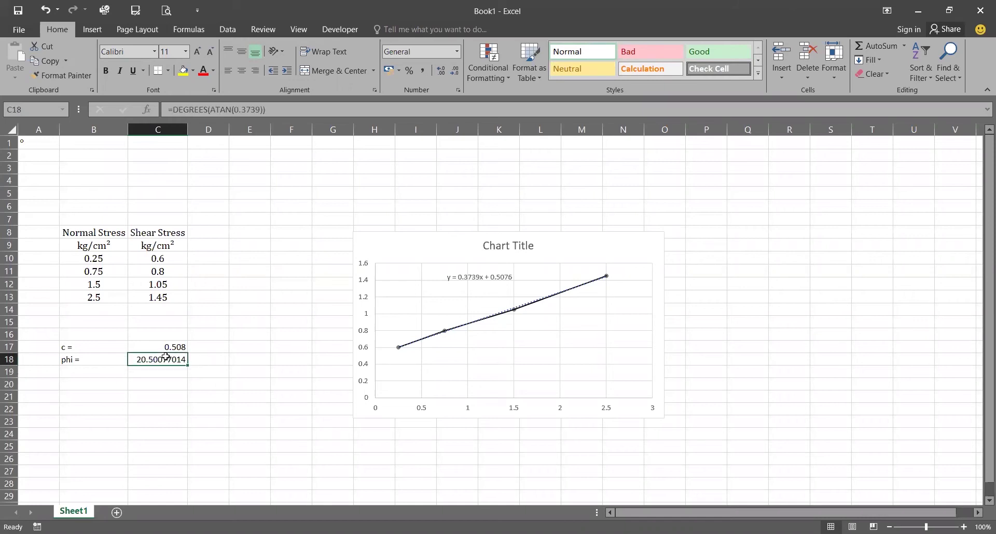
left_click(174, 111)
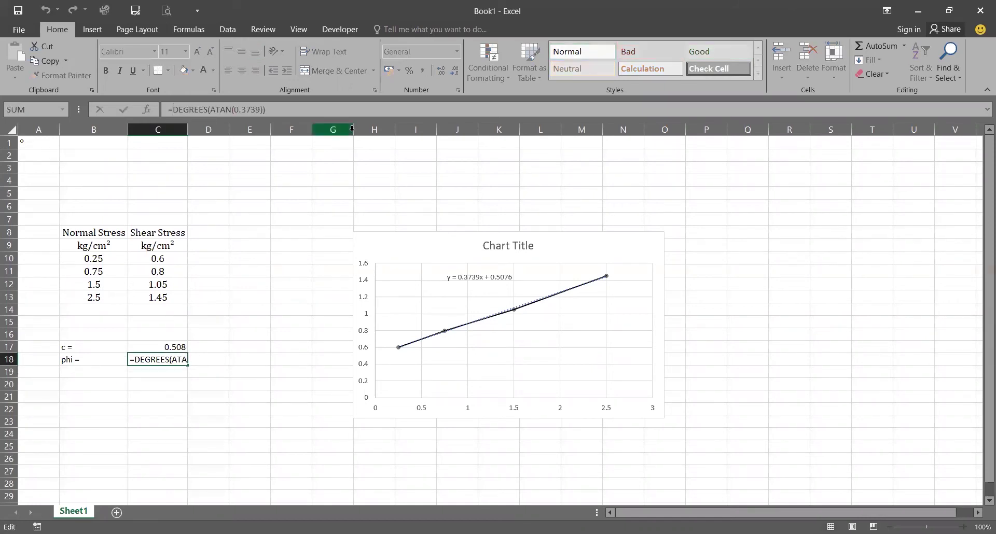
type("round")
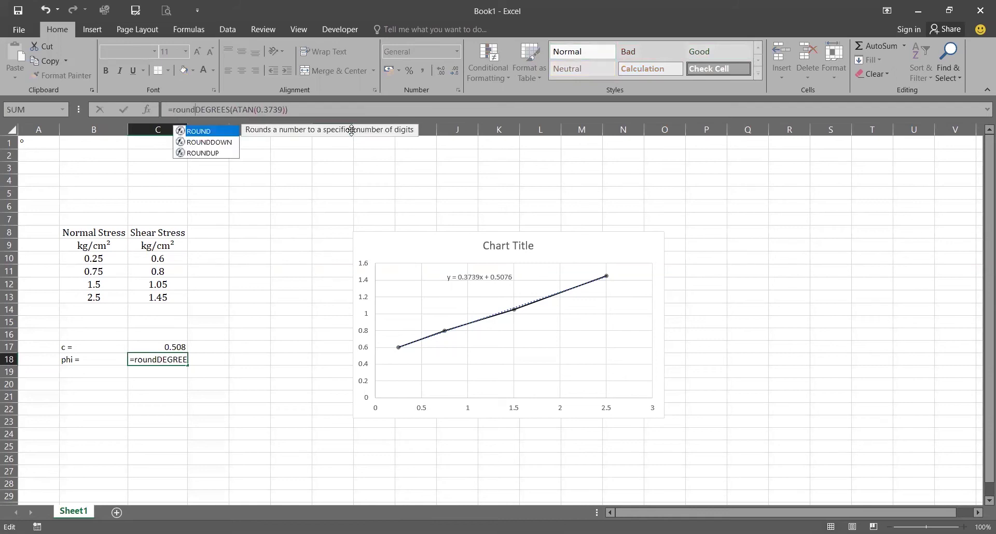
key("Tab")
key("End")
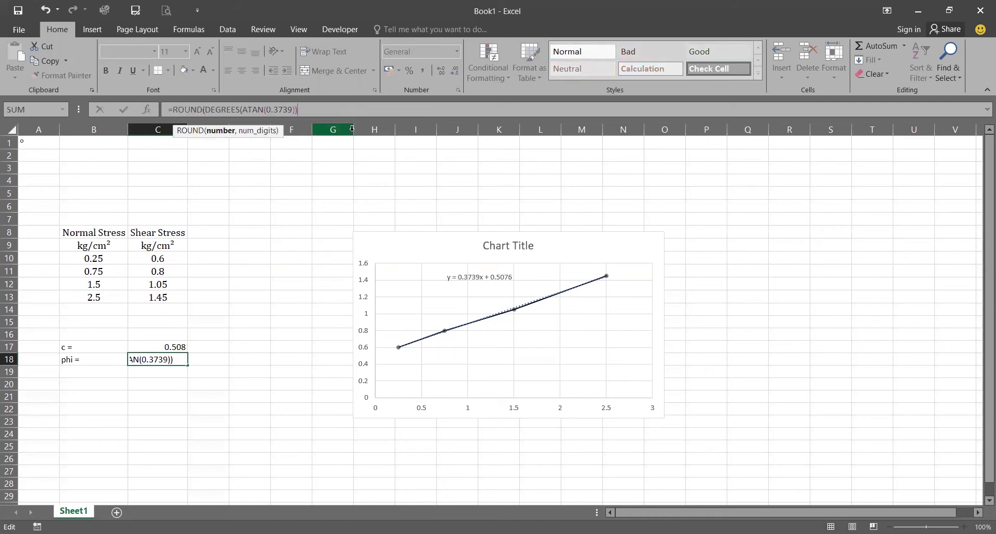
type(",1)")
key("Return")
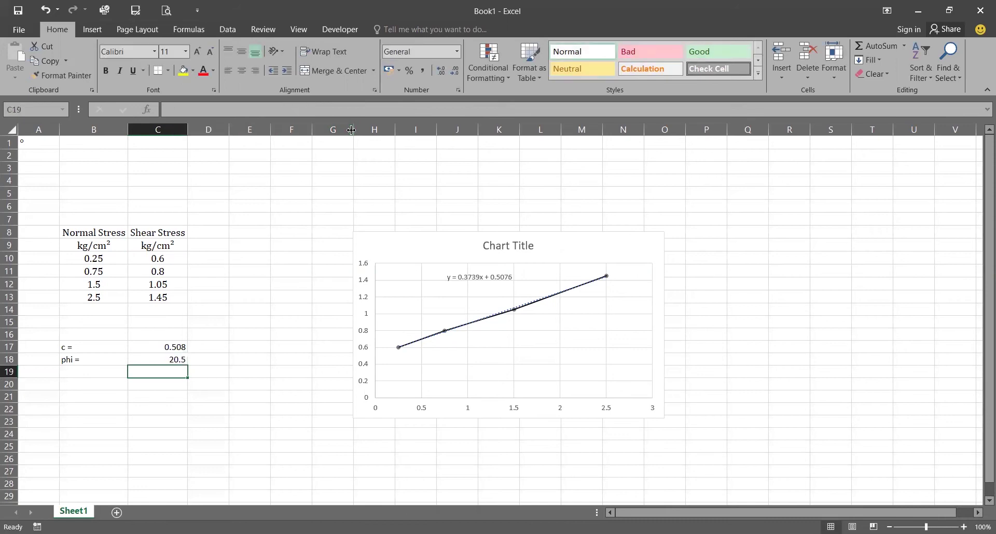
Step: Add a 'c =' label in B21 and begin an =INTERCEPT( formula beside it
left_click(106, 395)
type("c =")
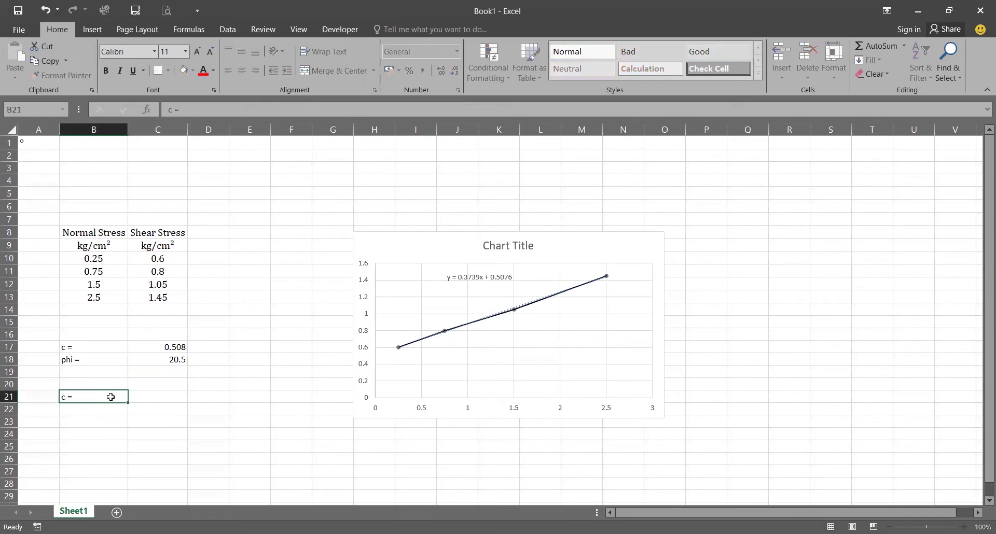
key("Tab")
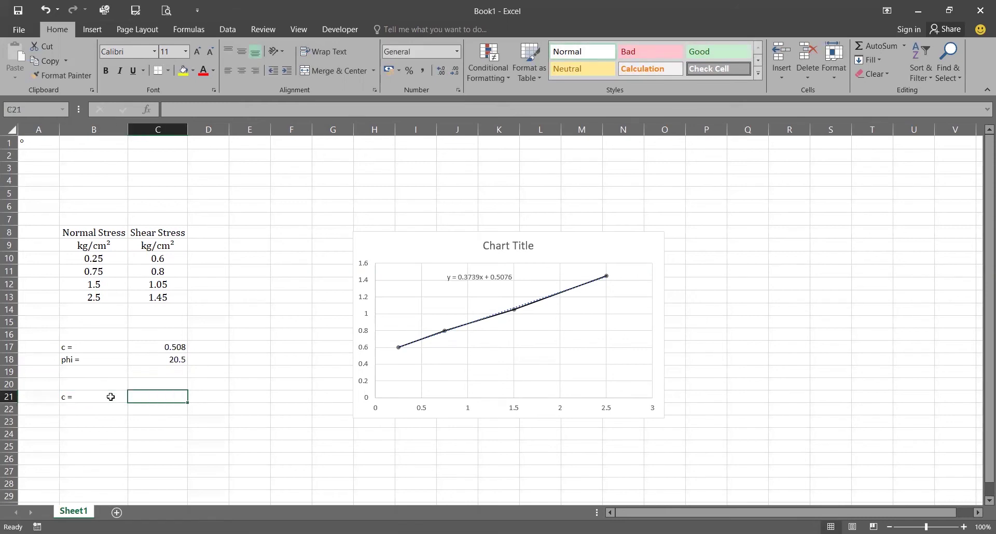
type("=")
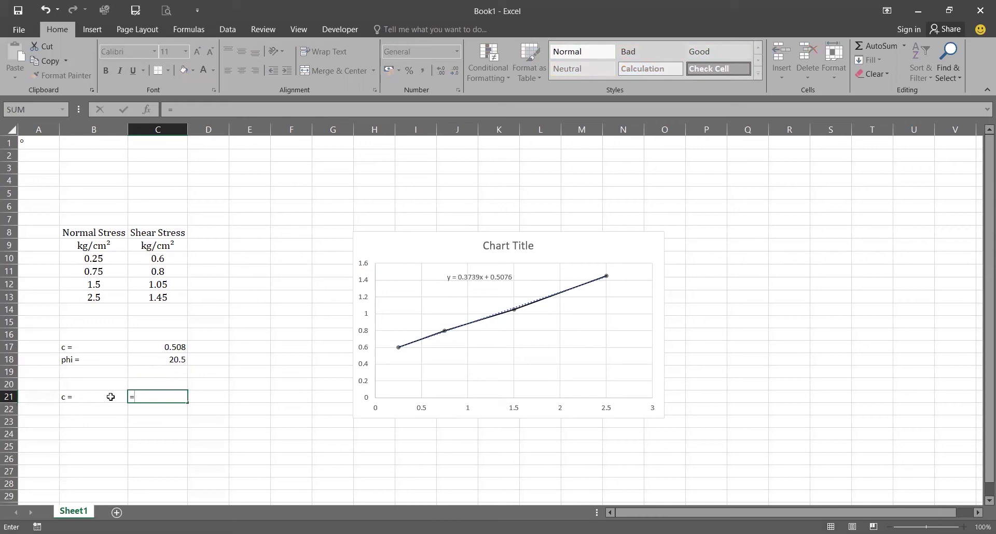
type("INTERCEPT(")
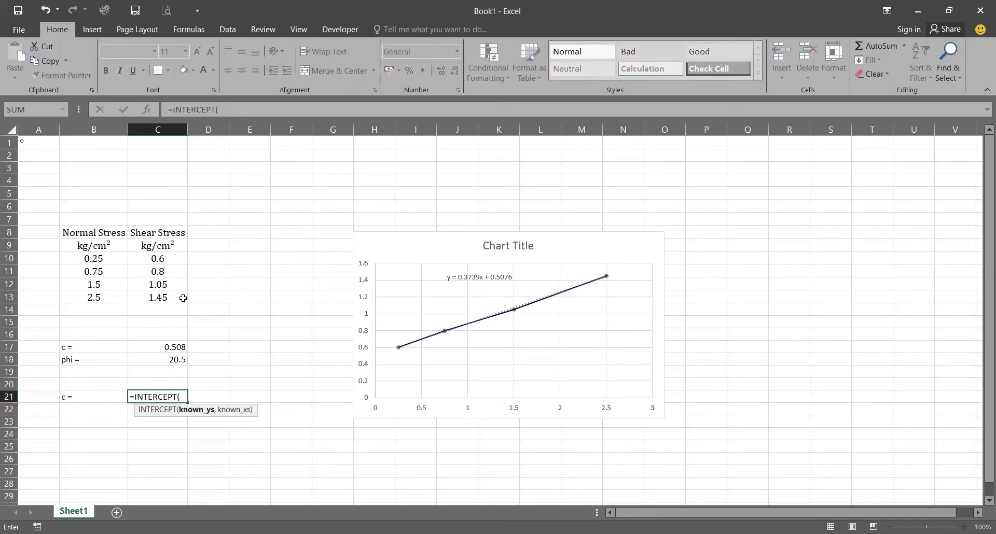
Step: Complete C21 as =INTERCEPT(C10:C13,B10:B13), returning 0.507608696, and compare it with C17
left_click(149, 296)
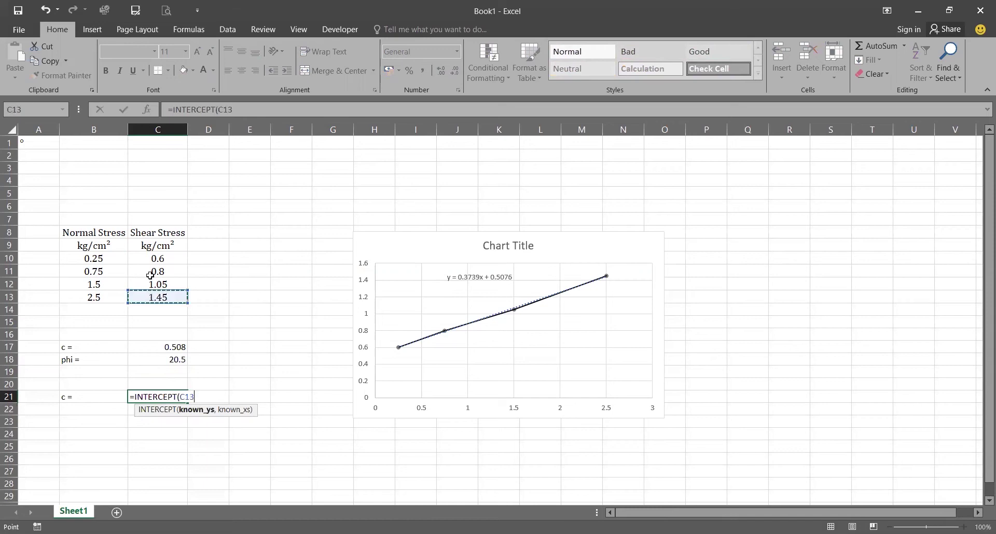
left_click(149, 257, "shift")
type(",")
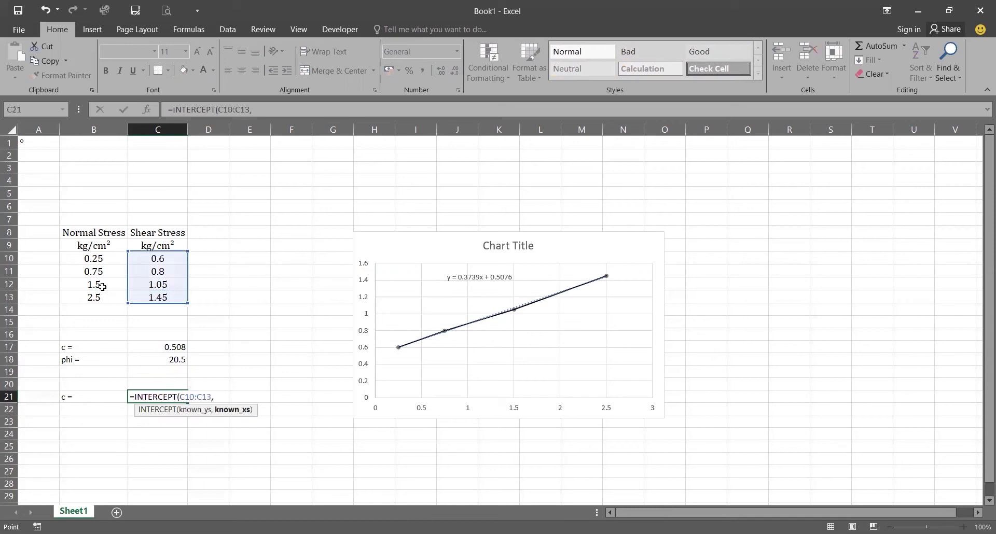
left_click_drag(98, 297, 99, 258)
key("Return")
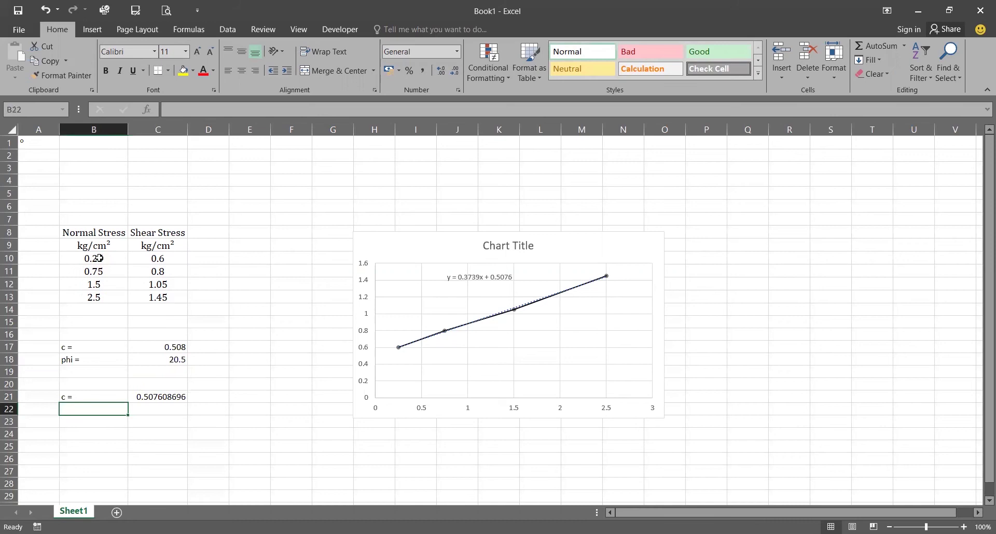
left_click(181, 397)
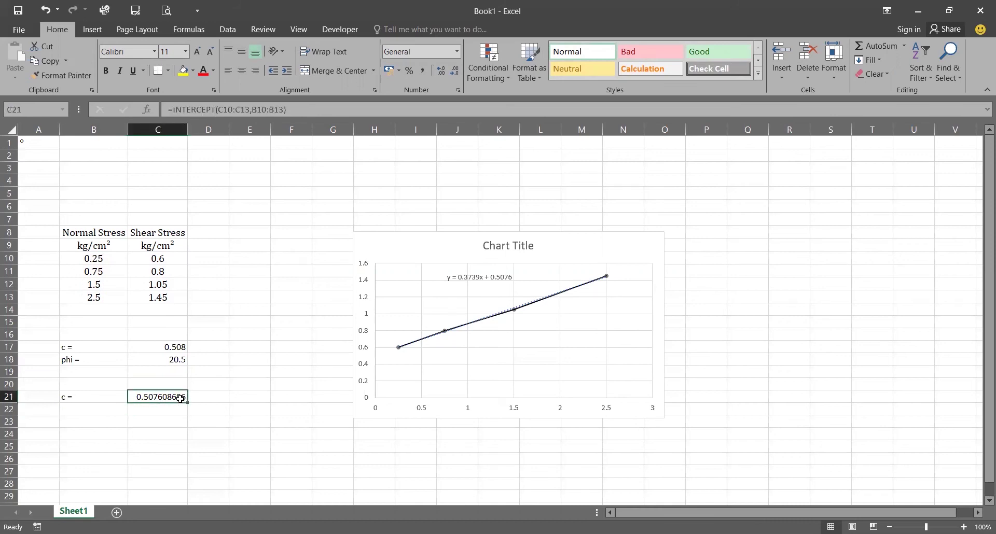
left_click(179, 346)
left_click(160, 396)
left_click(76, 412)
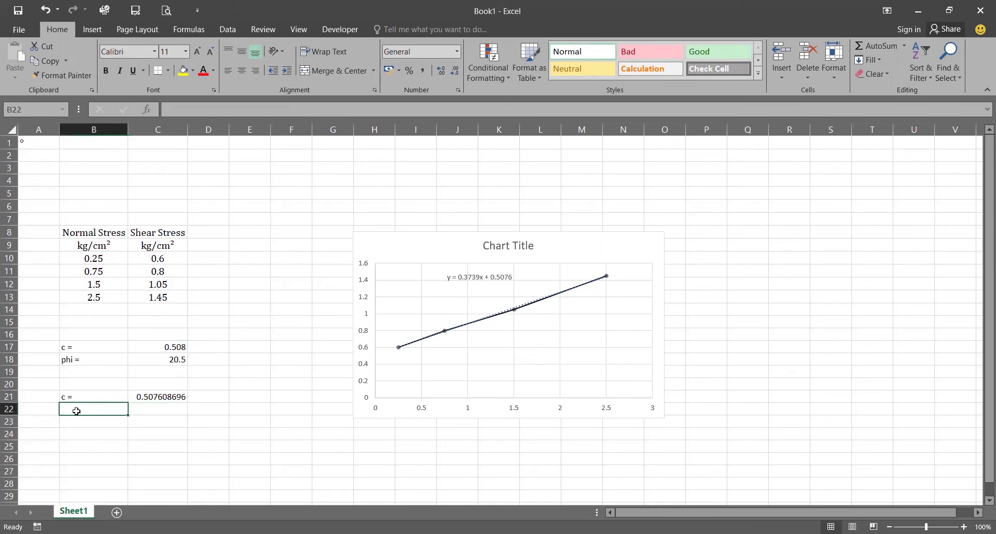
Step: Label B22 'phi =' and start a =DEGREES(ATAN(SLOPE( formula in C22
type("phi")
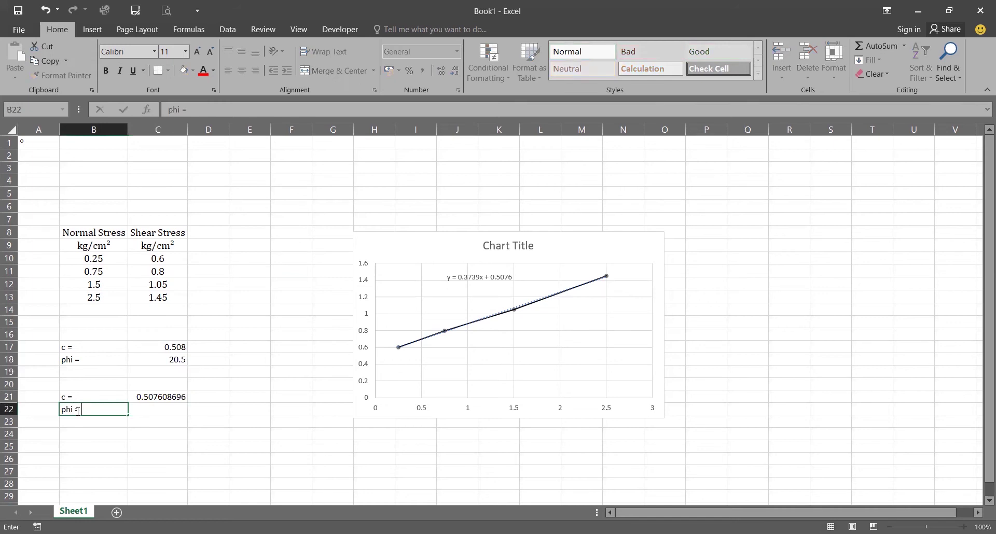
type(" =")
key("Tab")
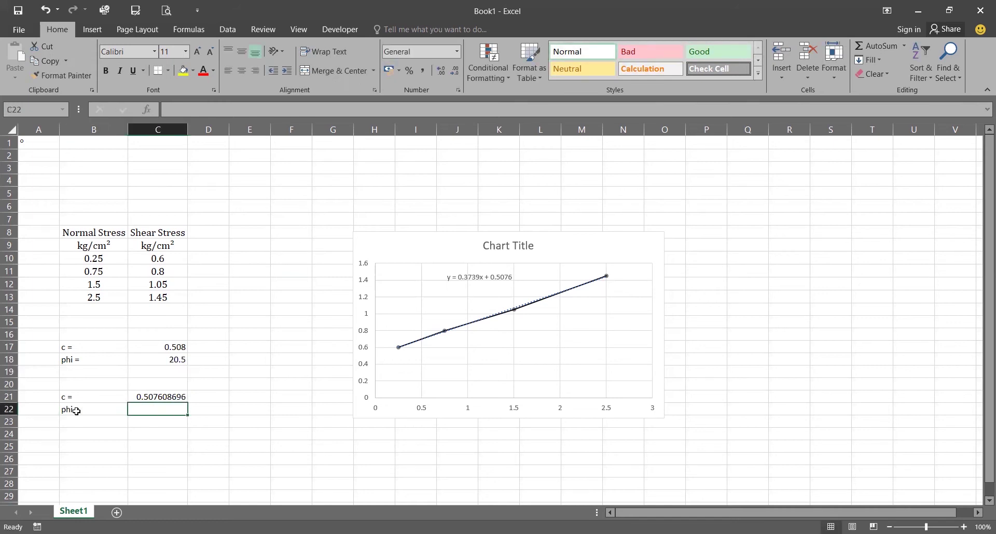
key("F2")
type("=DEGREES(")
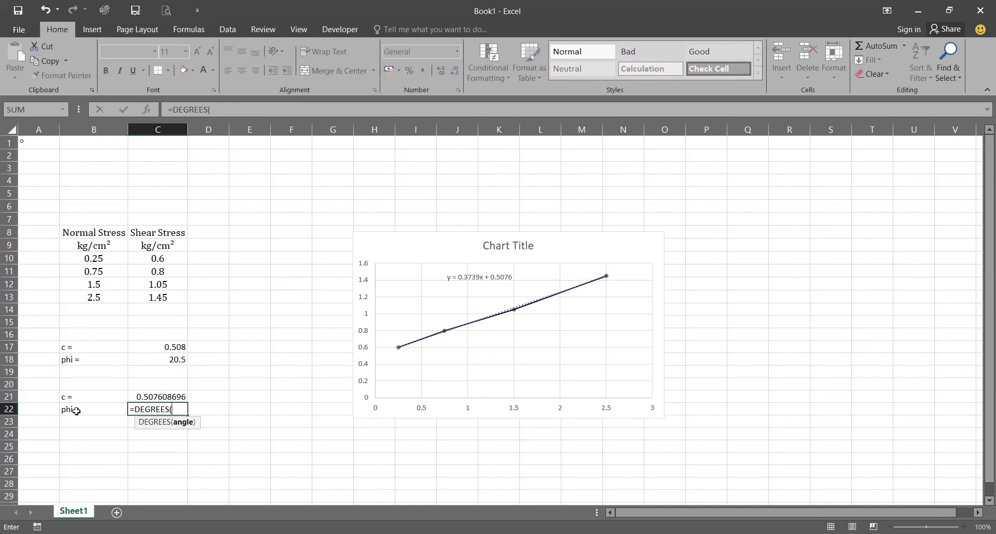
type("ATAN(")
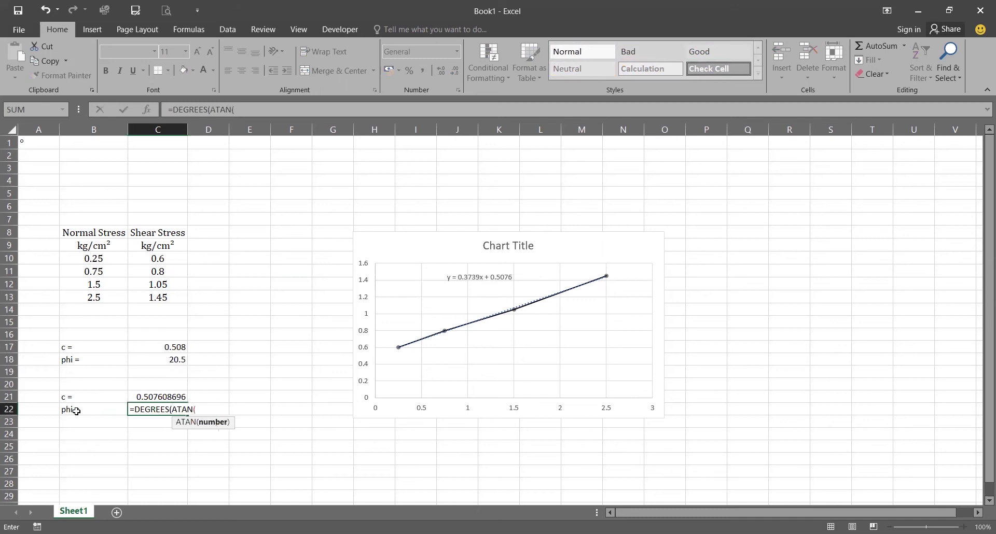
type("SLOPE(")
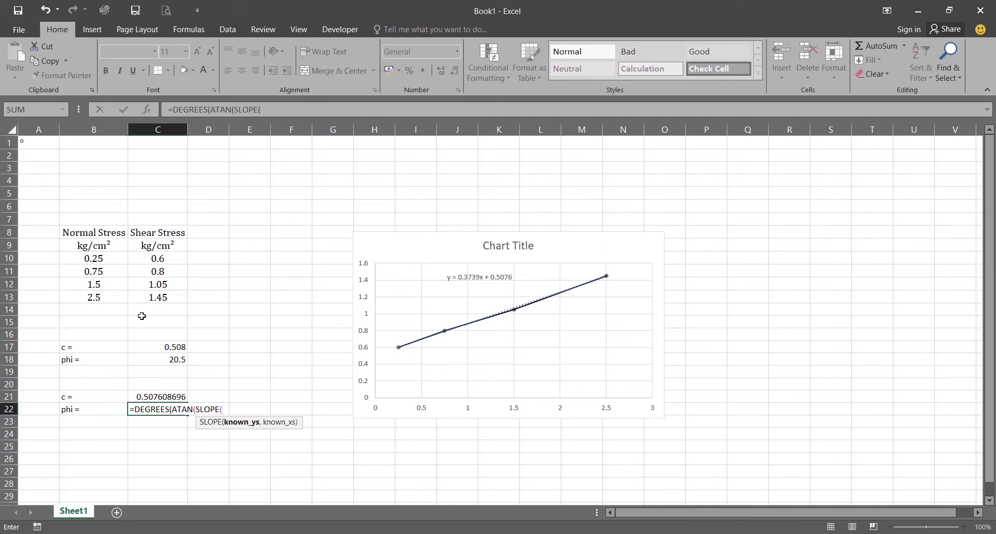
Step: Finish the formula with C10:C13 and B10:B13, giving 20.50142581, then review it
left_click(156, 300)
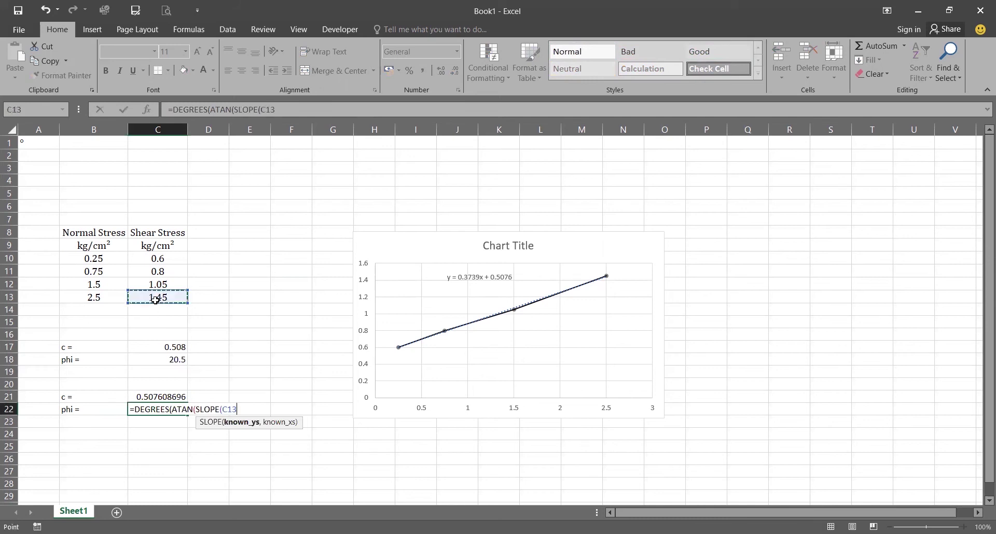
left_click_drag(155, 299, 131, 257)
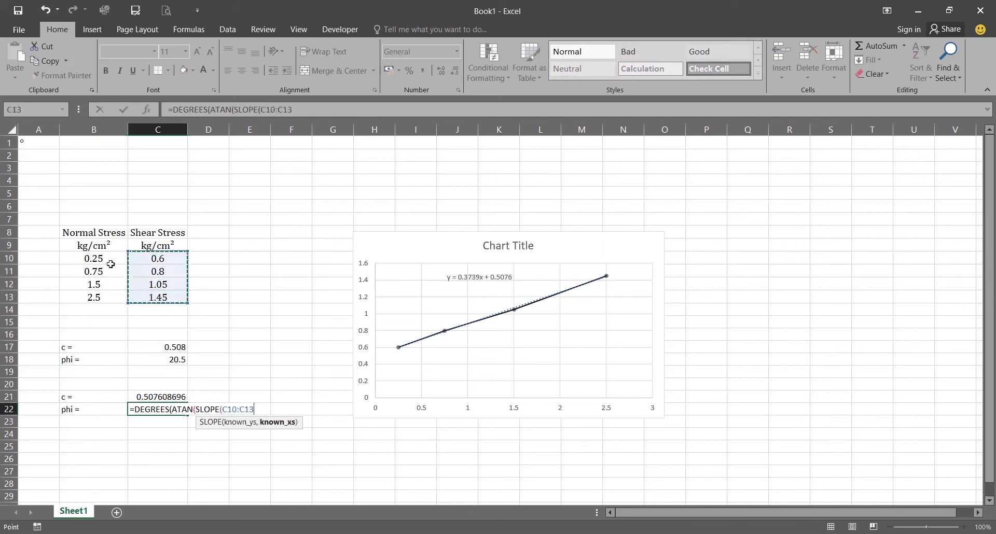
type(",")
left_click(98, 294)
left_click_drag(98, 295, 100, 275)
type(")")
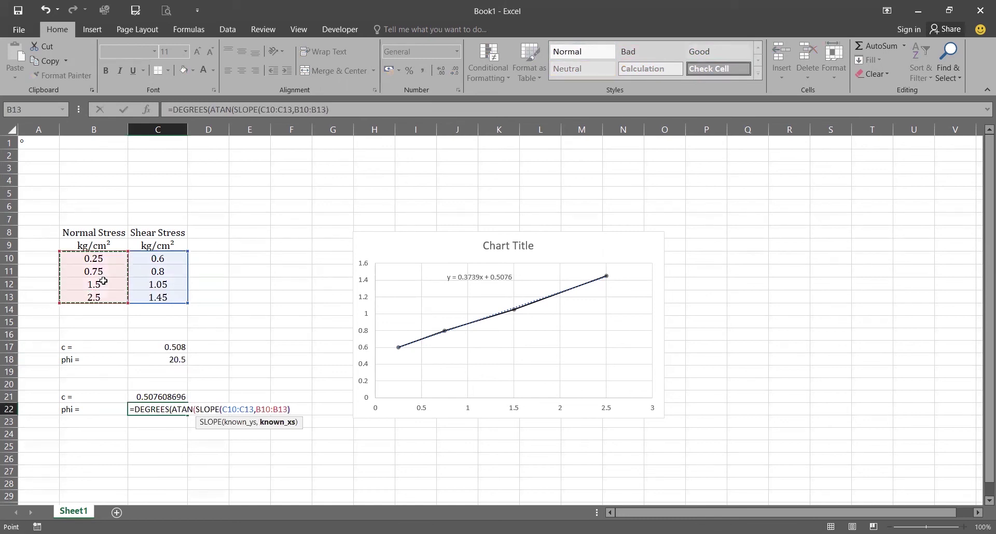
key("Return")
left_click(164, 413)
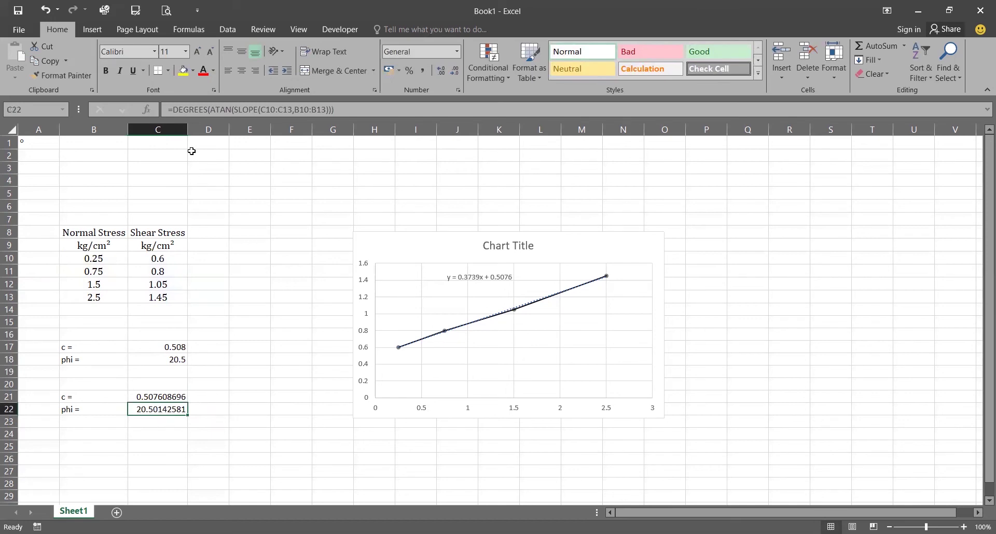
left_click(177, 109)
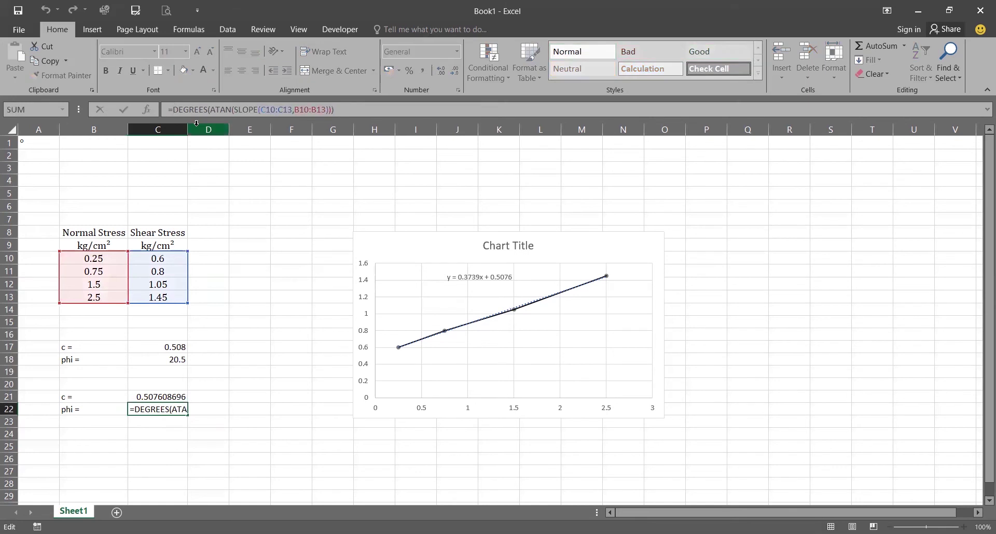
Step: Wrap the phi formula in C22 in ROUND(...,2) so it shows 20.5
type("ROUND(")
key("End")
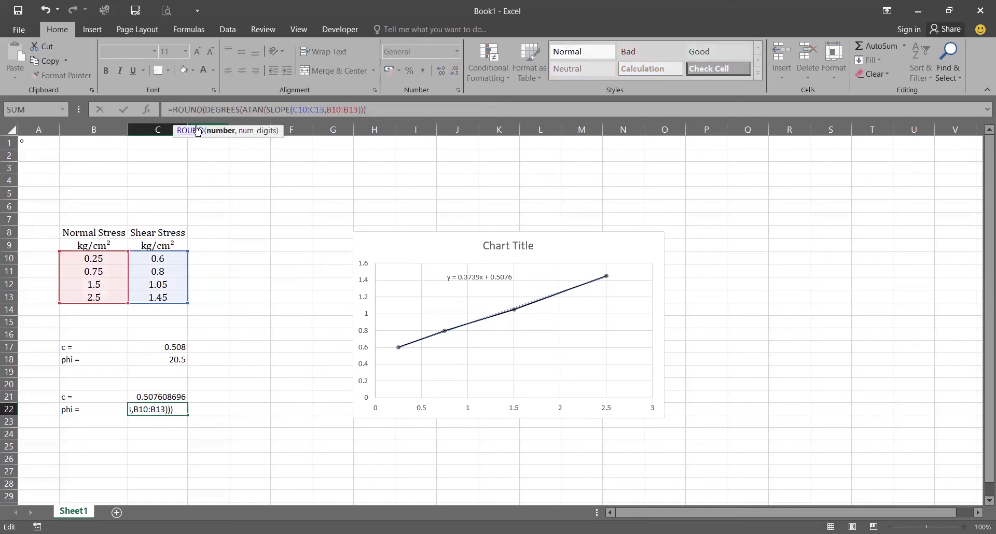
type(",2)")
key("Return")
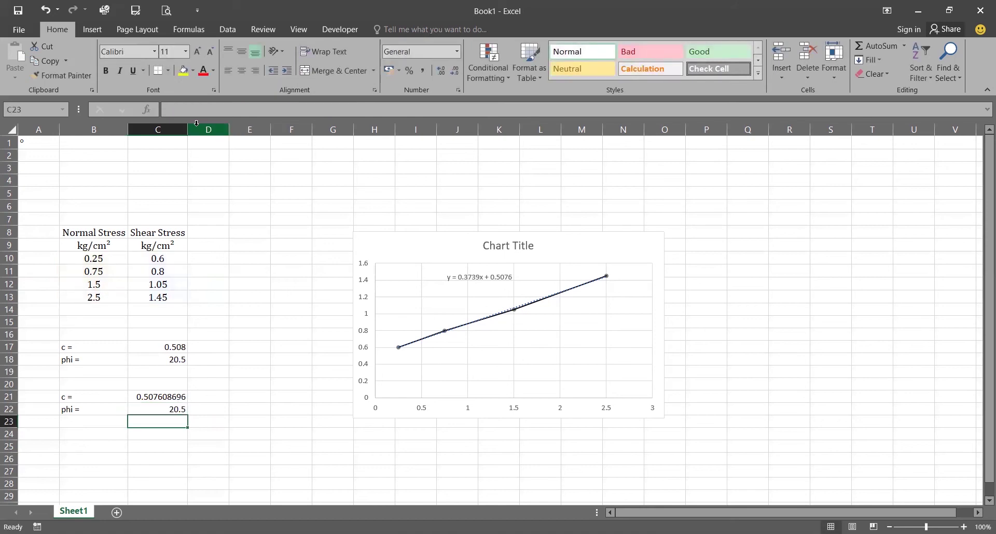
Step: Wrap the INTERCEPT formula for c in C21 in ROUND(...,3) so it shows 0.508
key("Up")
key("Up")
key("F2")
key("Home")
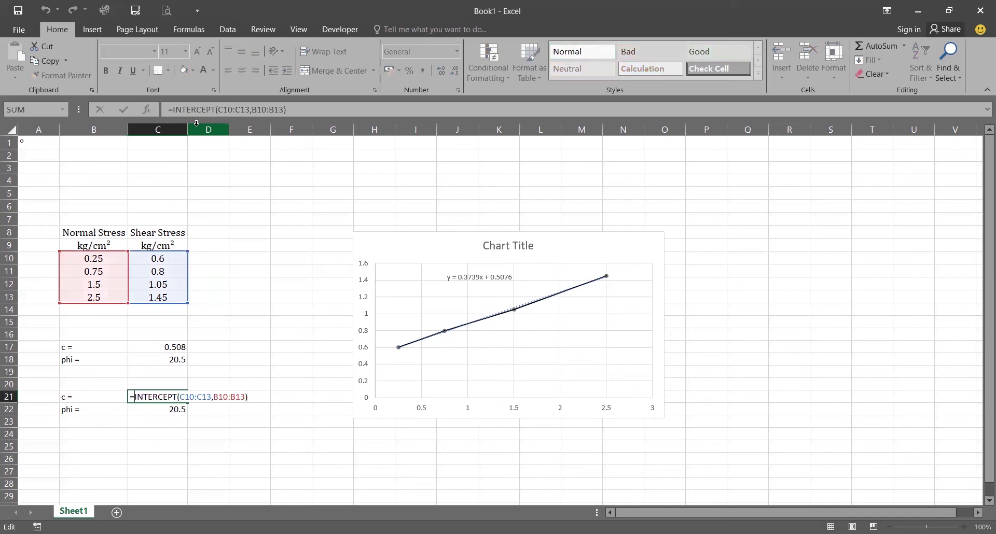
type("ROUND(")
key("End")
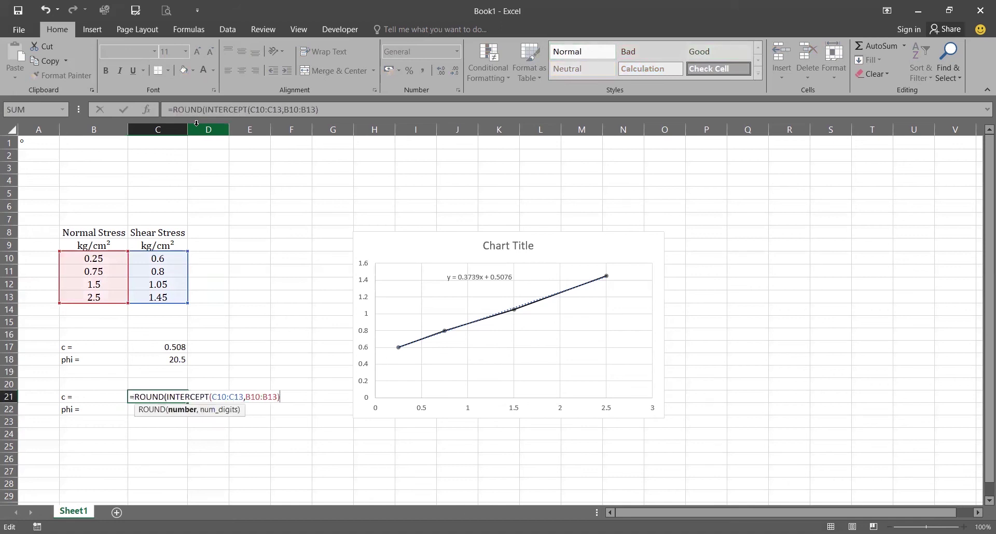
type(",3)")
key("Return")
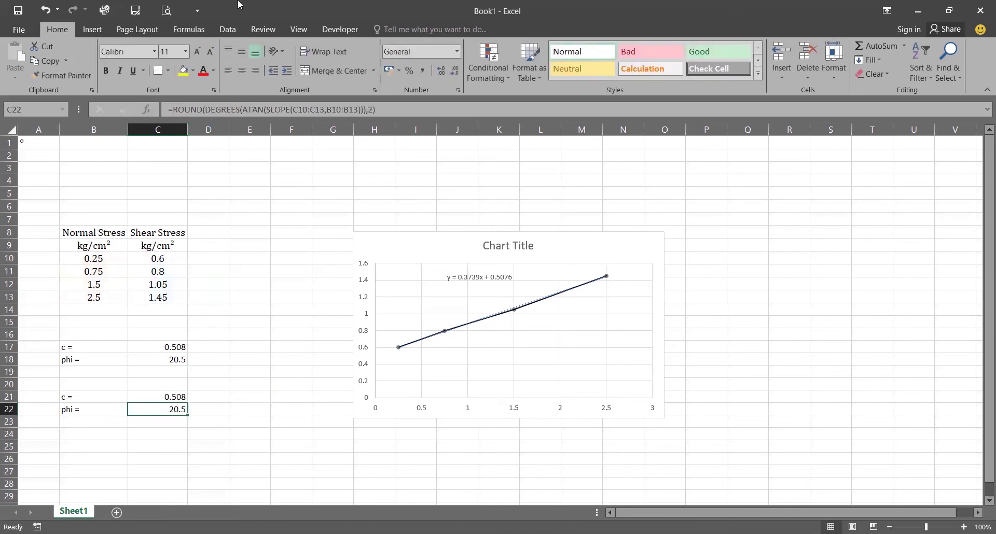
key("Right")
key("Right")
key("Right")
key("Down")
key("shift+Down")
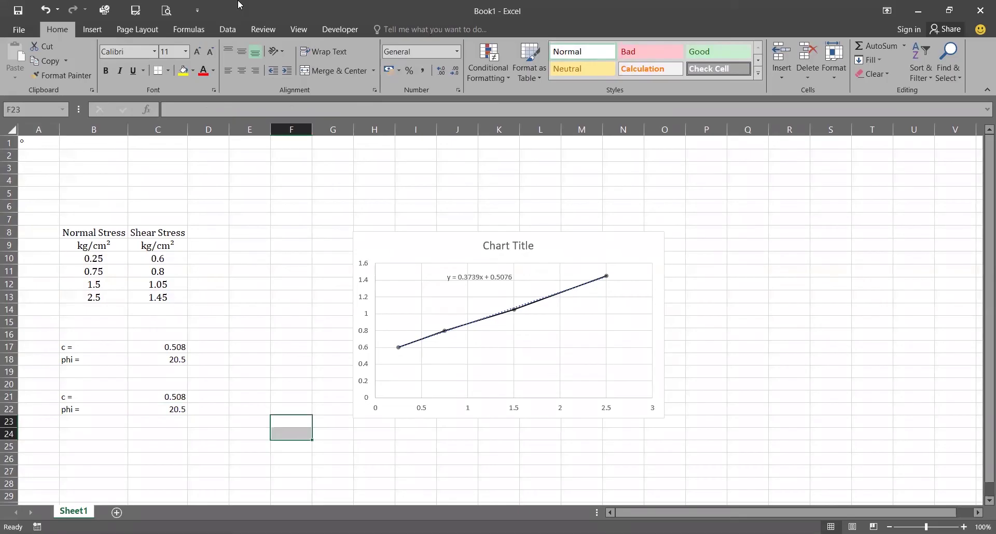
Step: In C24, enter =CONCATENATE(LEFT(C22,2),A1,RIGHT(C22,2)*60,"'") to display phi as 20°30'
left_click(167, 433)
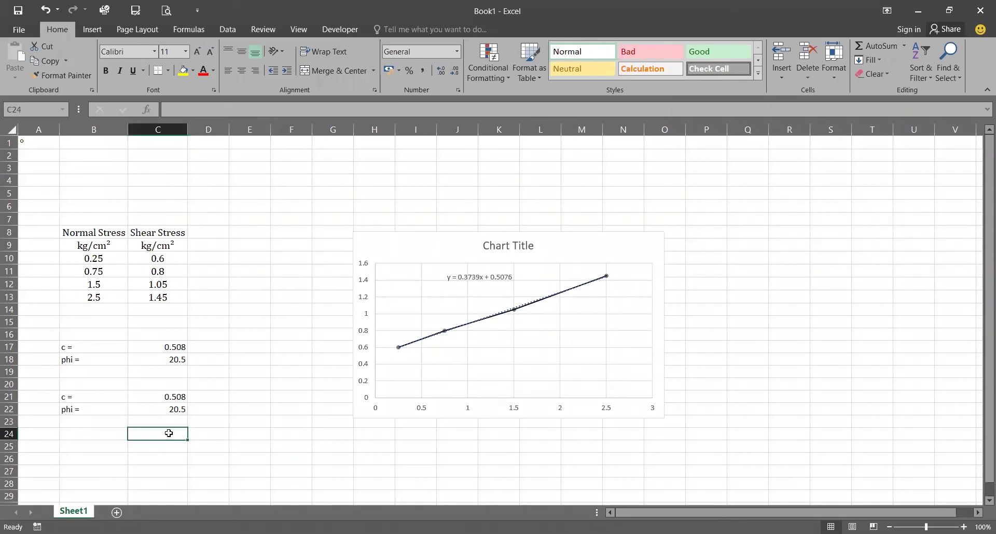
type("=")
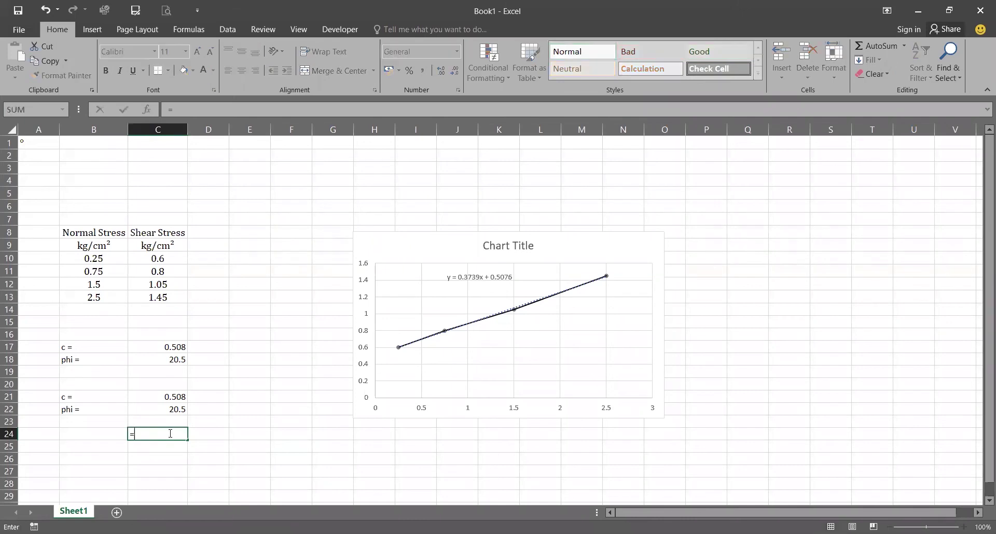
type("CONCATENATE(")
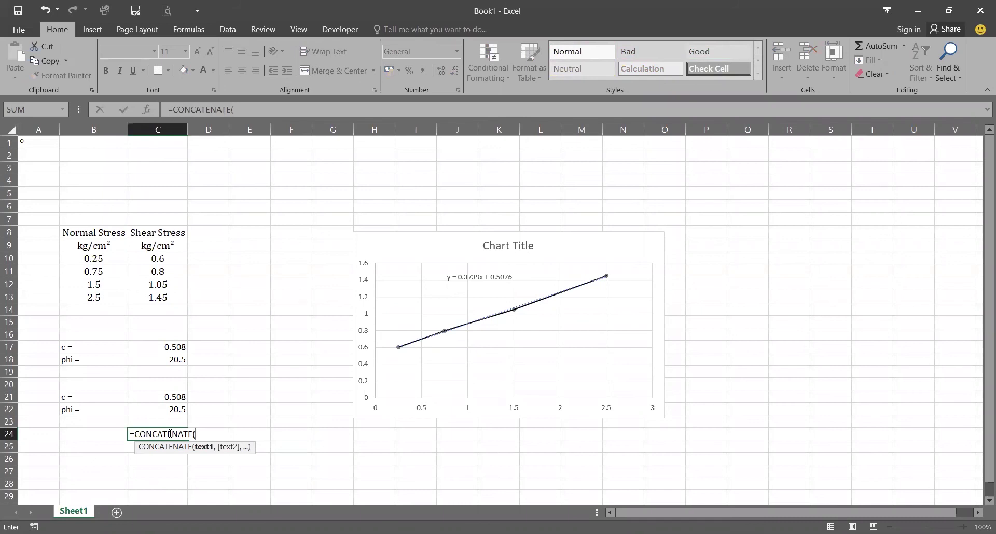
type("LEFT(")
key("Up")
key("Up")
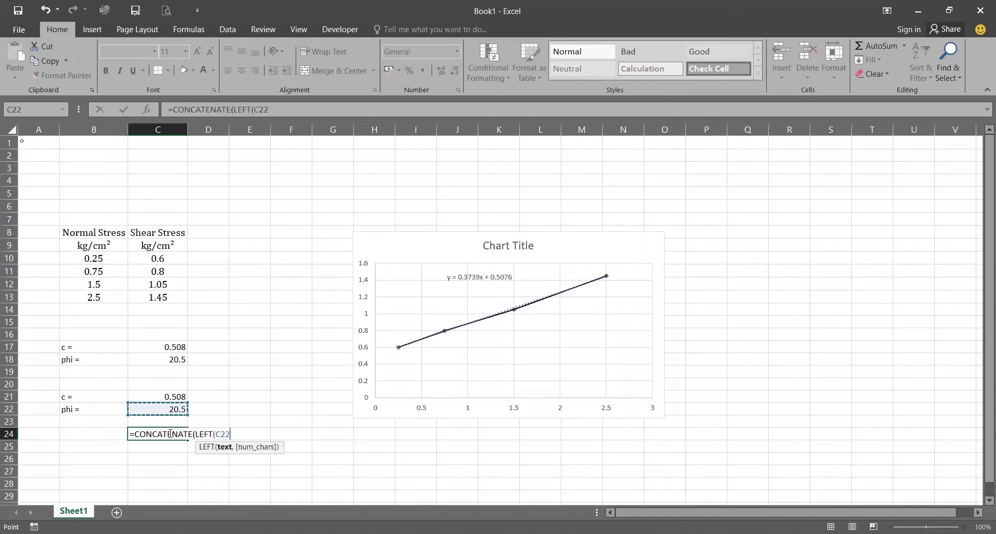
type(",2")
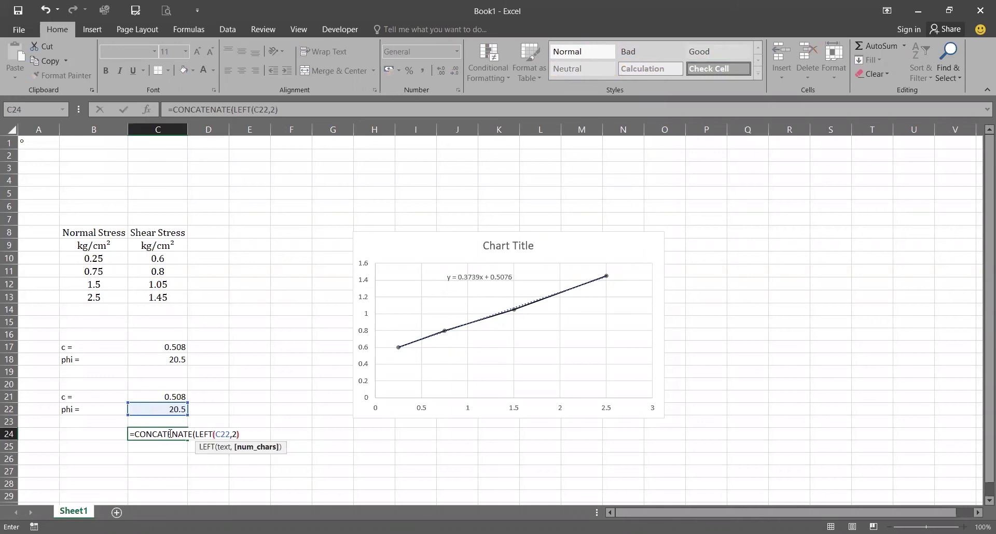
type("),")
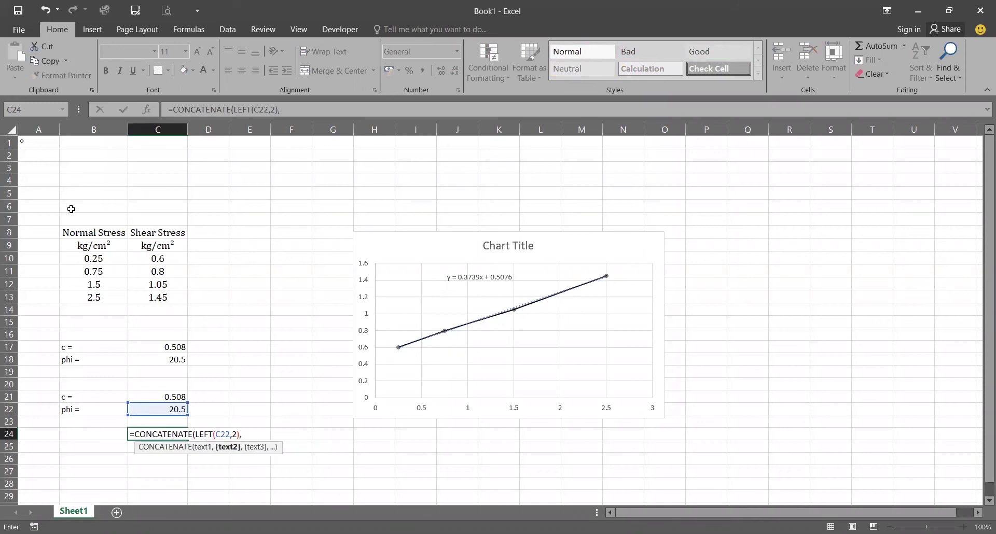
left_click(35, 144)
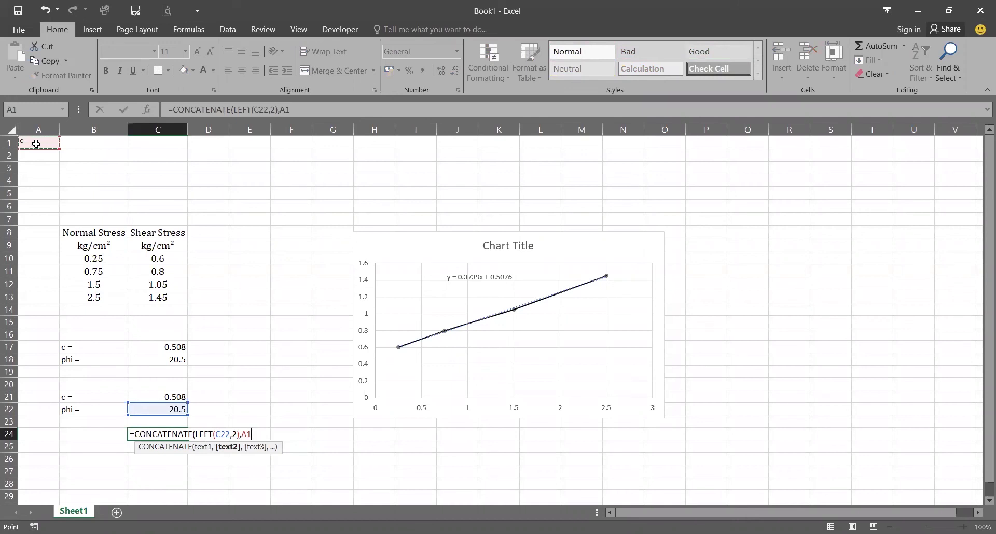
type(",")
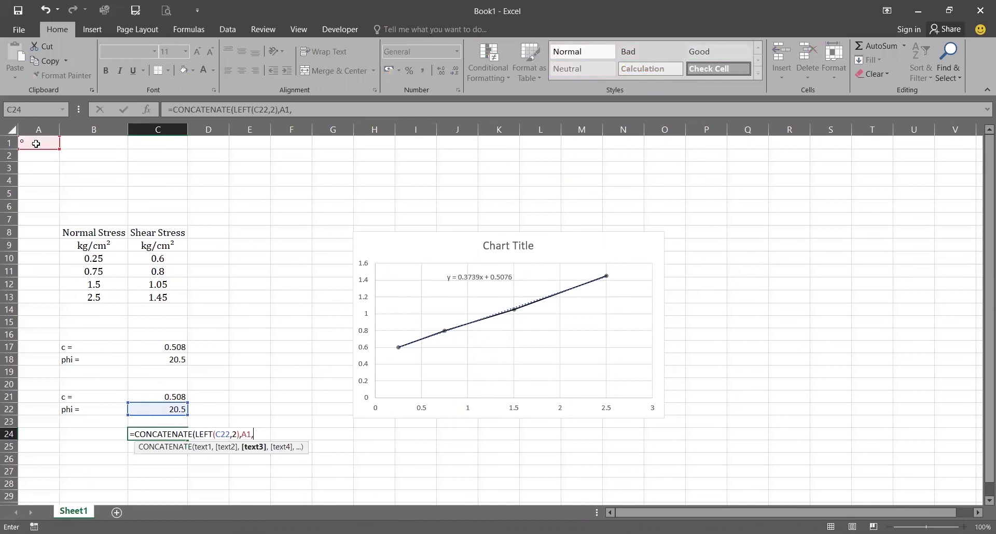
type("RIGHT(")
key("Up")
key("Up")
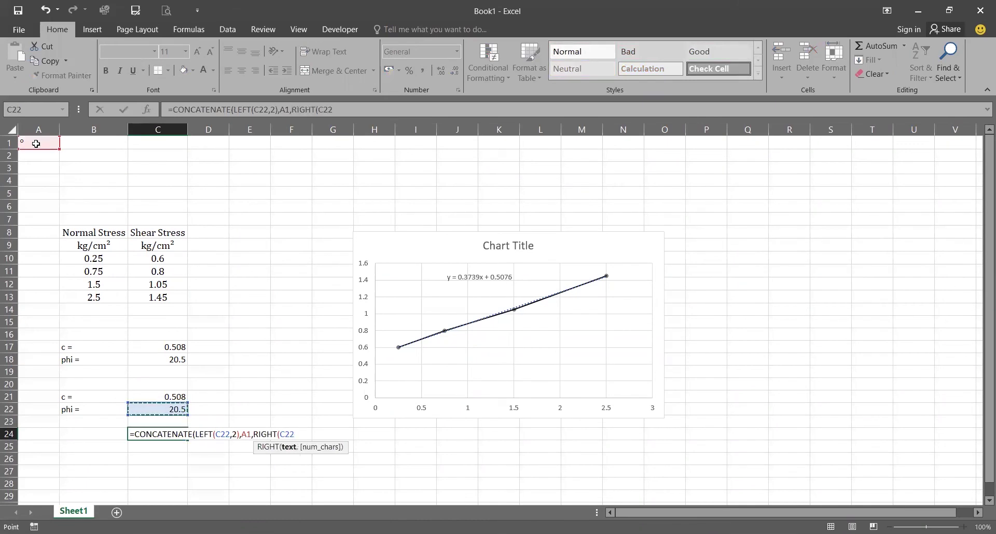
type(",2")
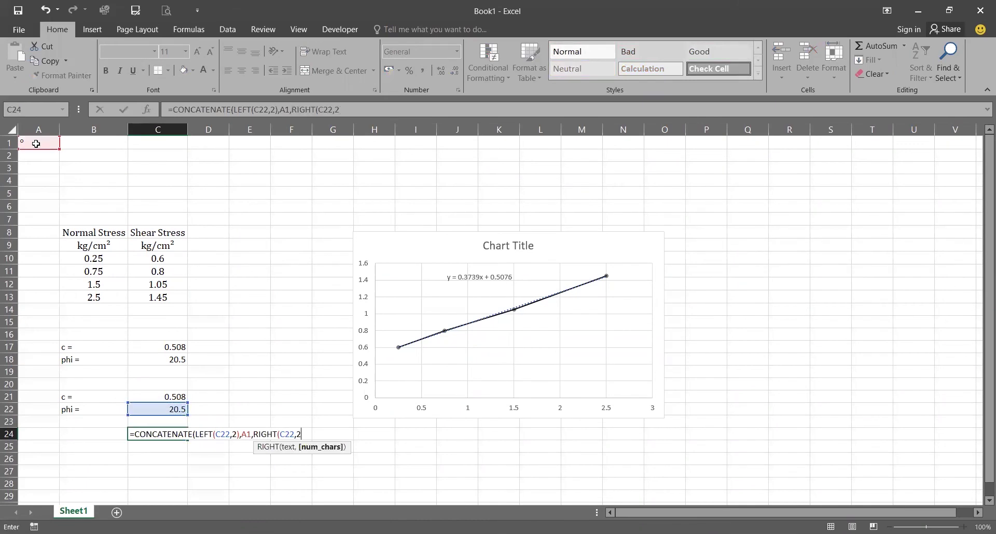
type(")*60")
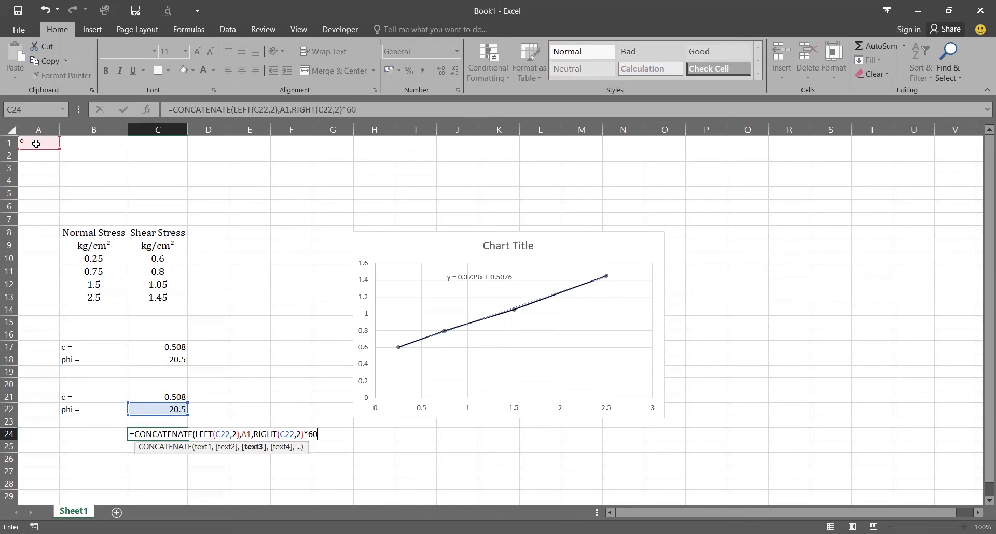
type(")")
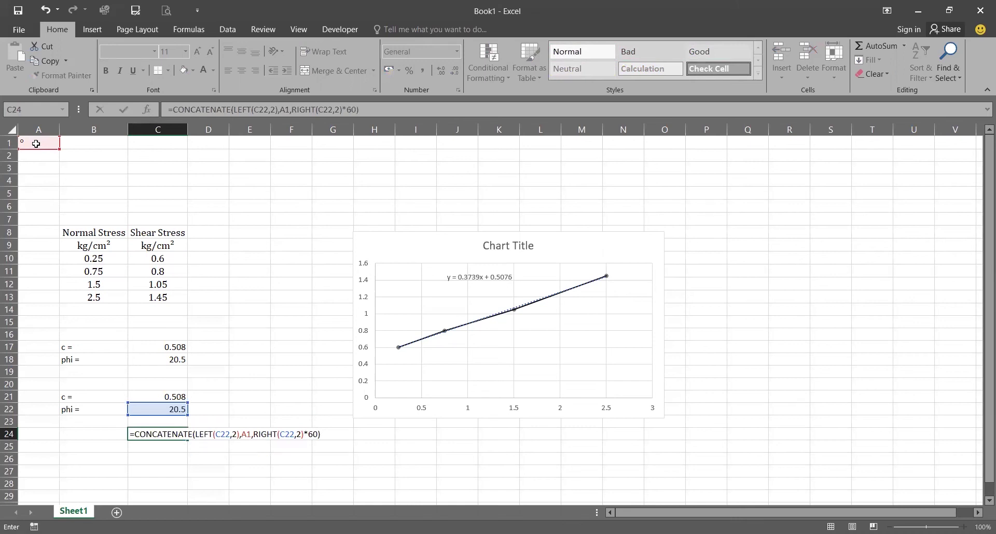
key("BackSpace")
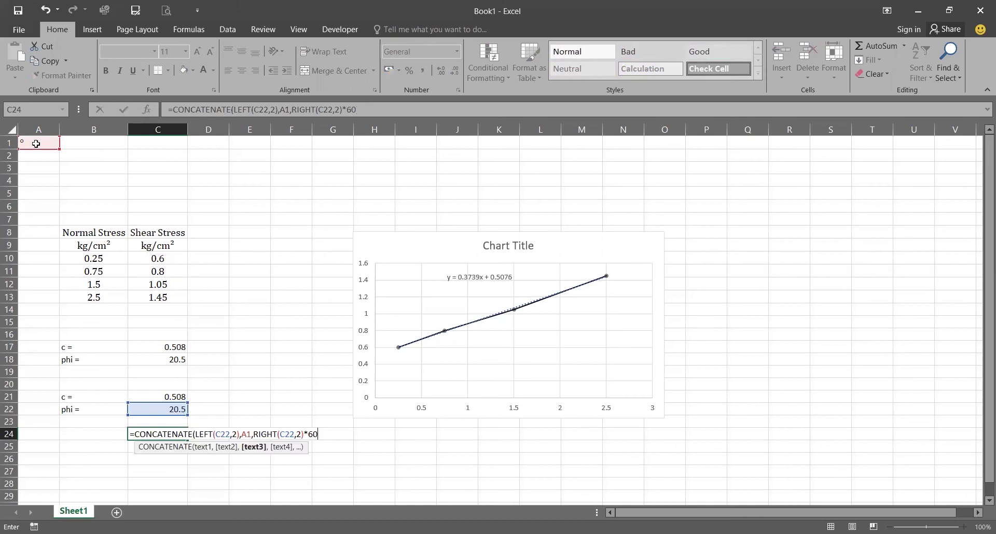
type(",\"\"")
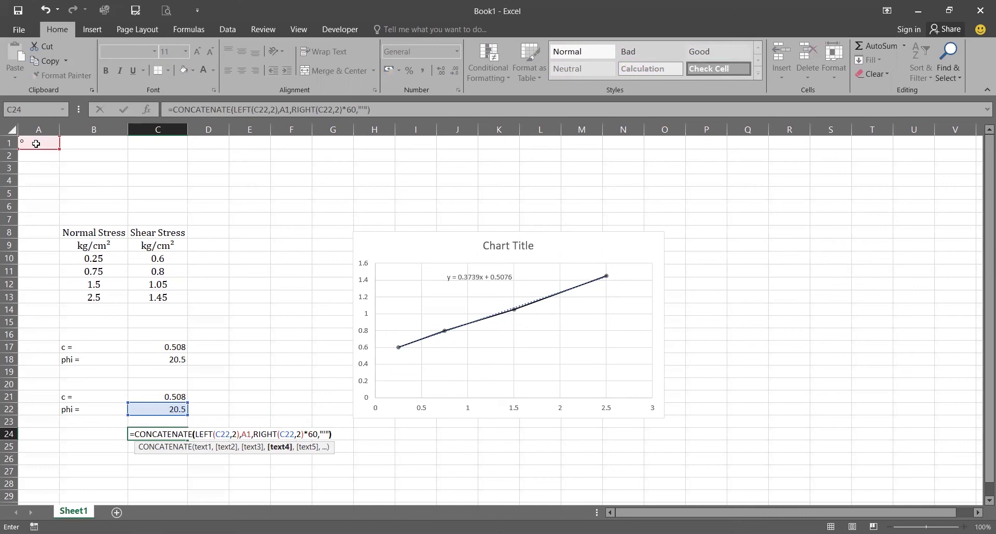
key("Return")
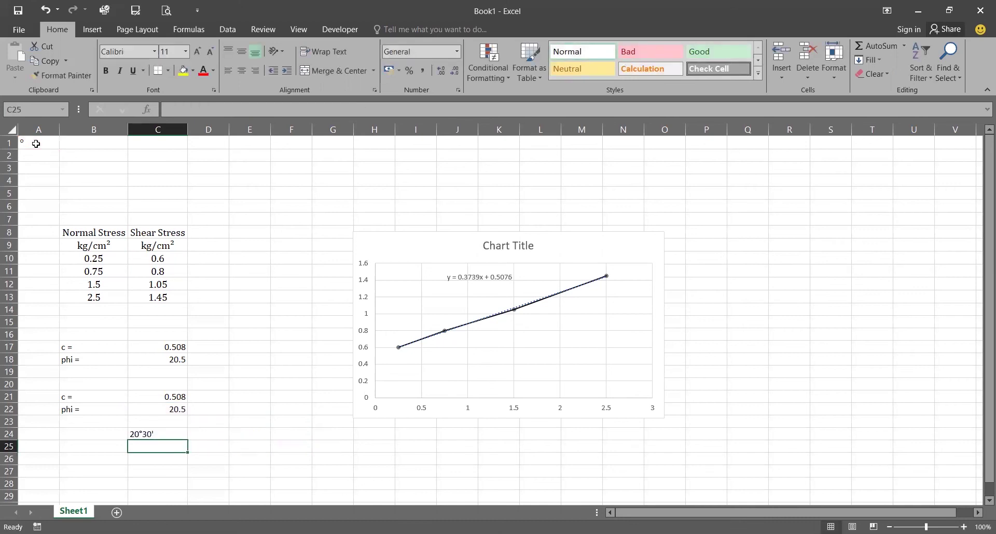
left_click(789, 322)
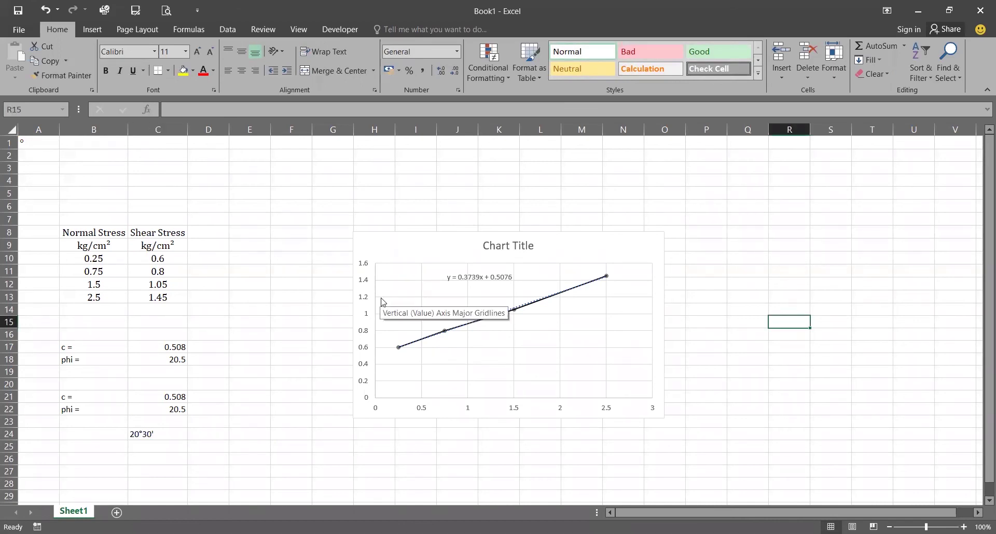
left_click(365, 267)
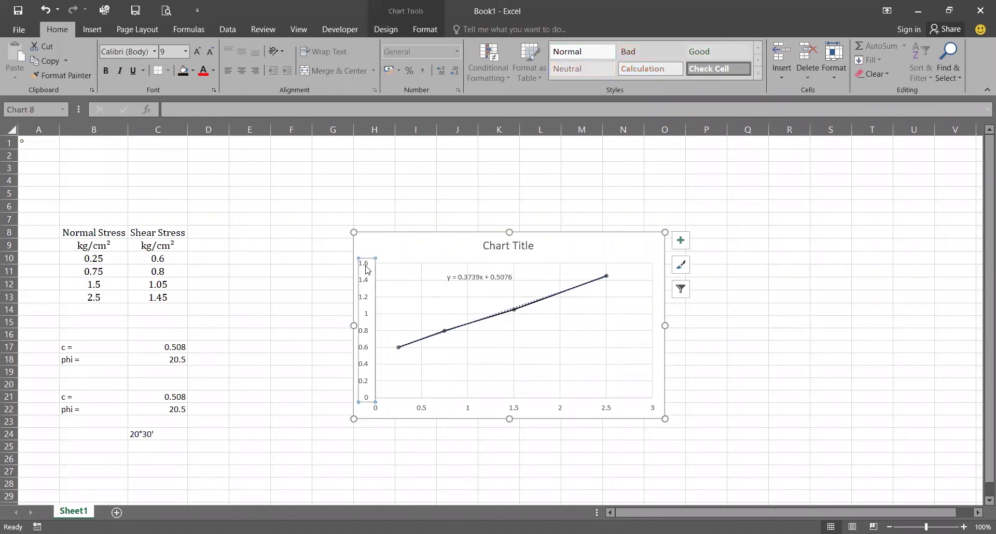
Step: Set the vertical axis maximum to 2 and its major unit to 0.5
right_click(367, 269)
left_click(391, 403)
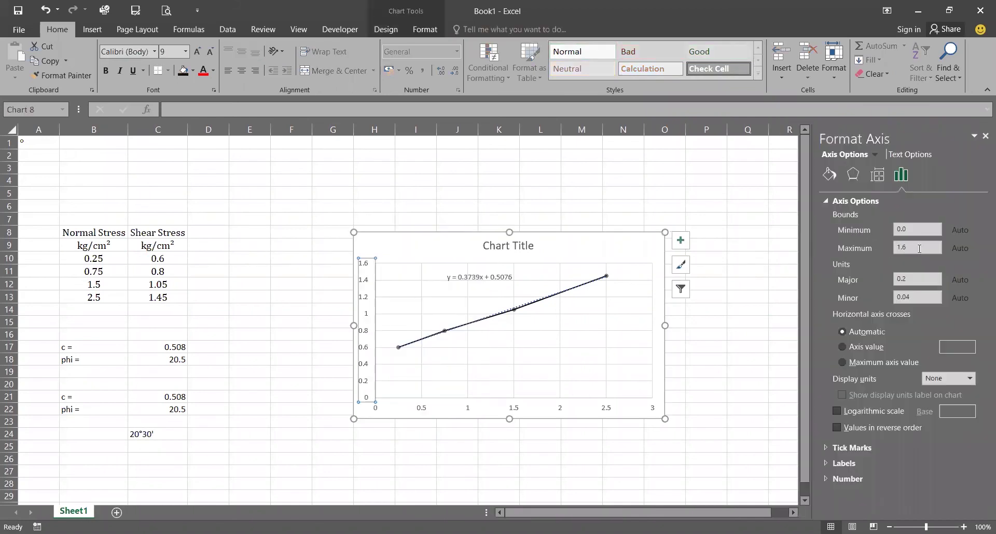
left_click(919, 248)
key("BackSpace")
type("2")
left_click(913, 279)
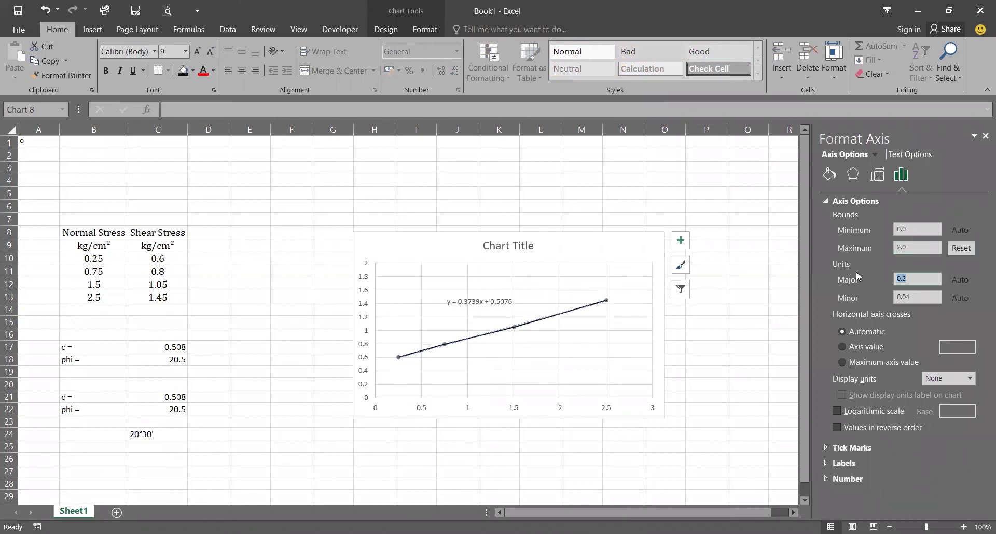
key("BackSpace")
type("5")
left_click(913, 298)
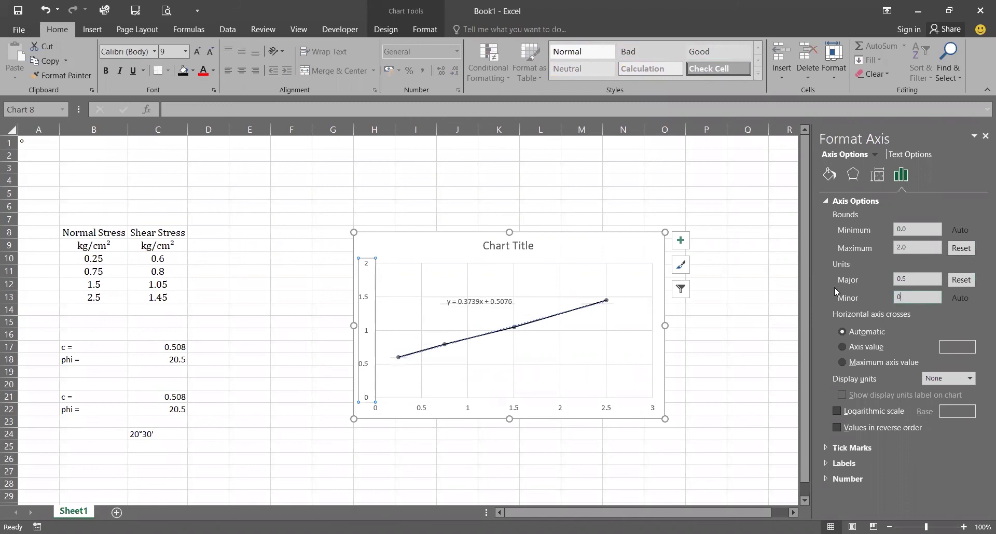
left_click(719, 378)
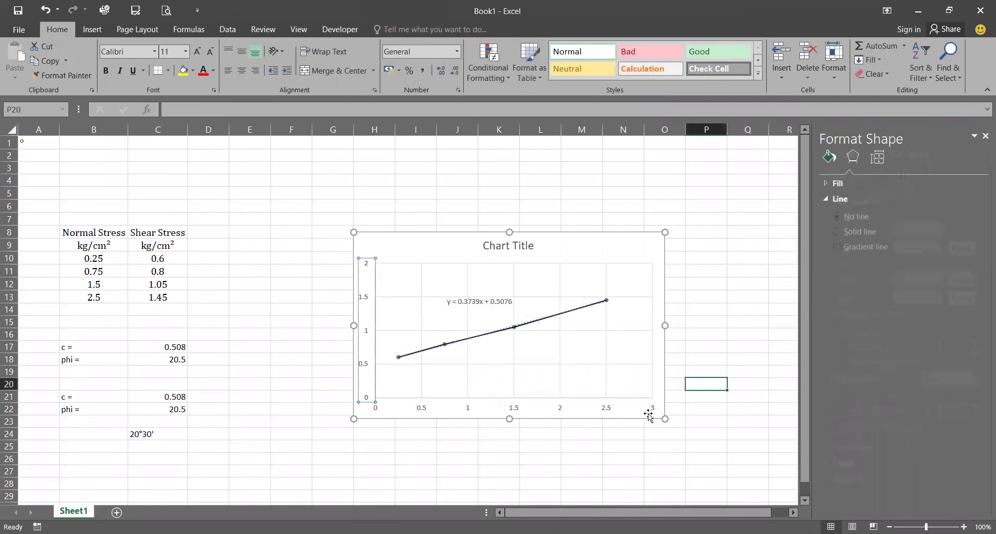
Step: Set the horizontal axis minor unit to 0.5
left_click(652, 408)
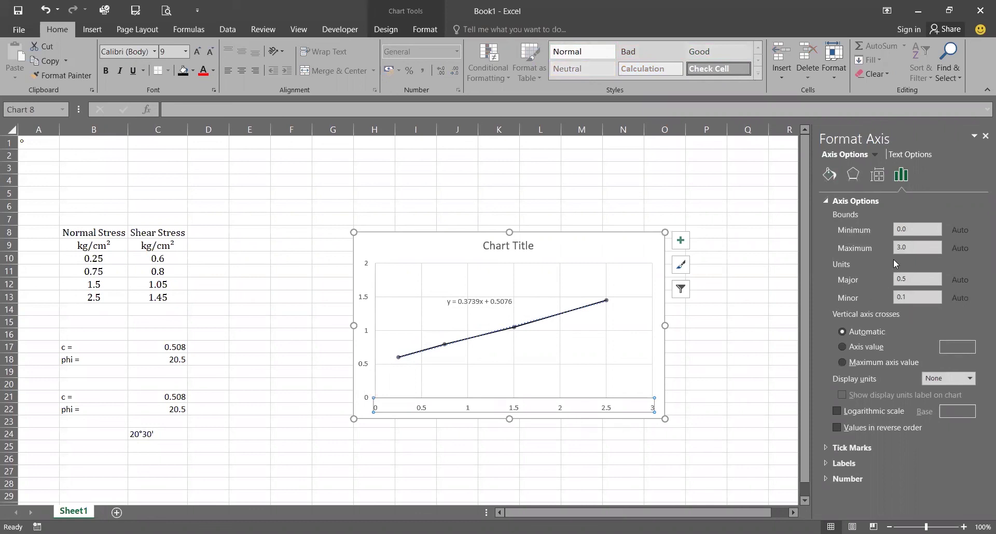
double_click(908, 293)
type("0.5")
left_click(705, 344)
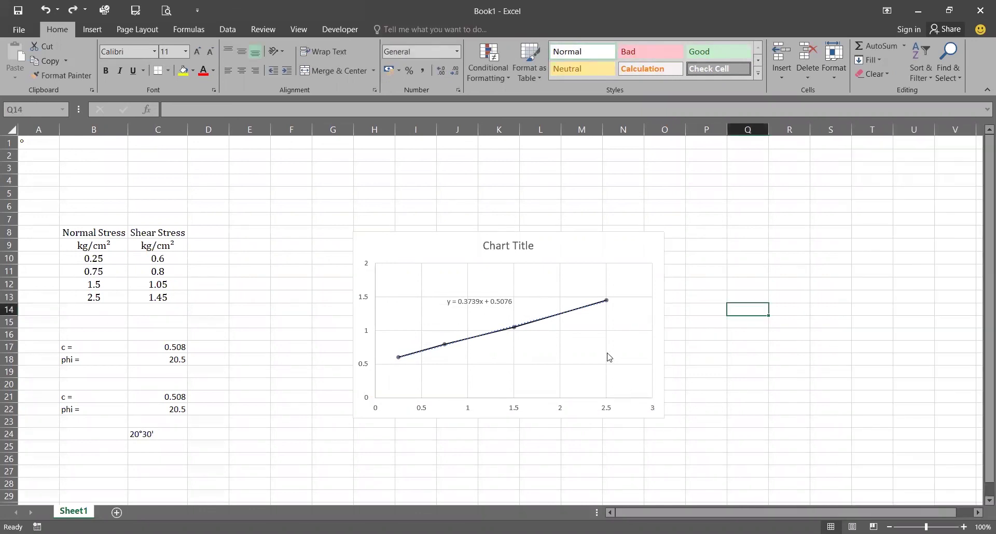
Step: Color the vertical gridlines blue using a blue line from Shape Styles
left_click(606, 356)
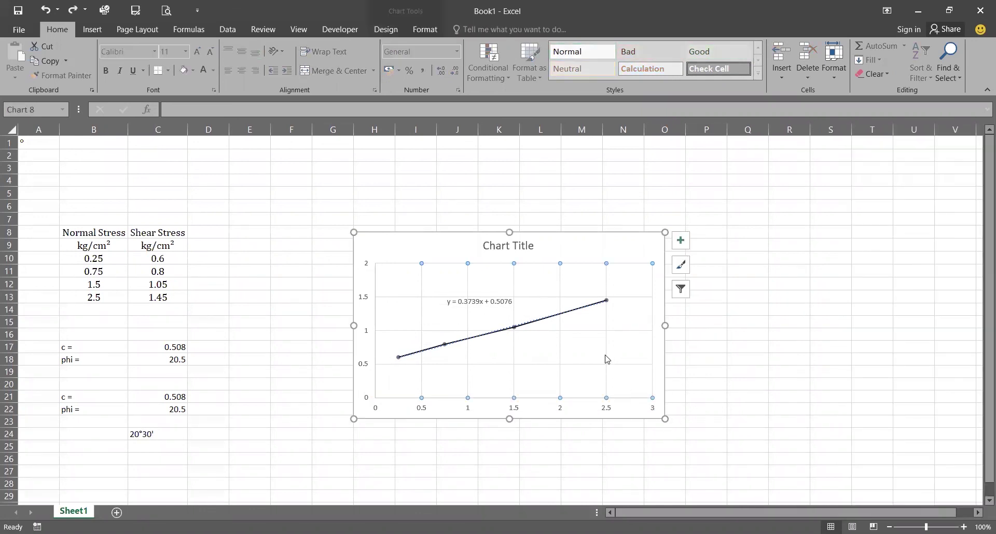
left_click(427, 30)
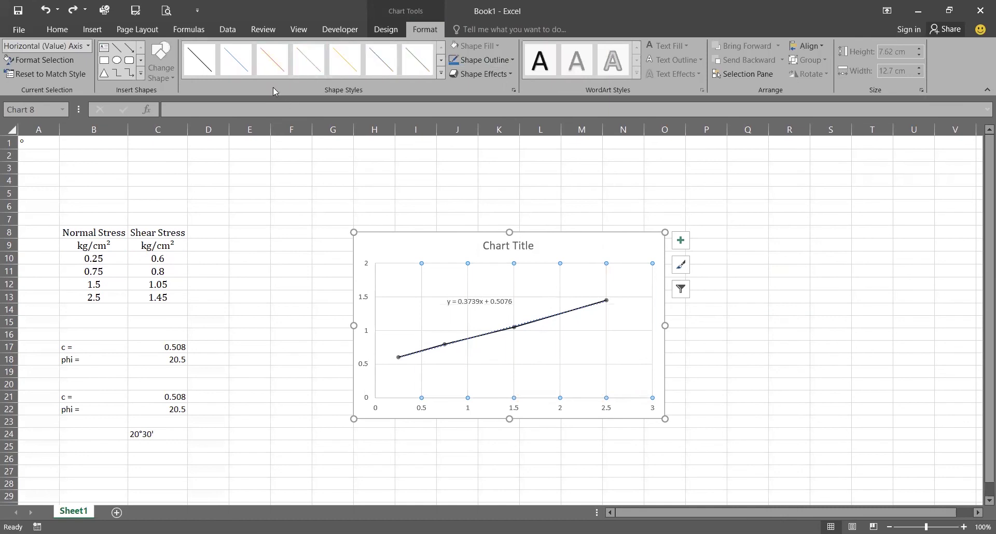
left_click(238, 66)
left_click(275, 258)
left_click(400, 299)
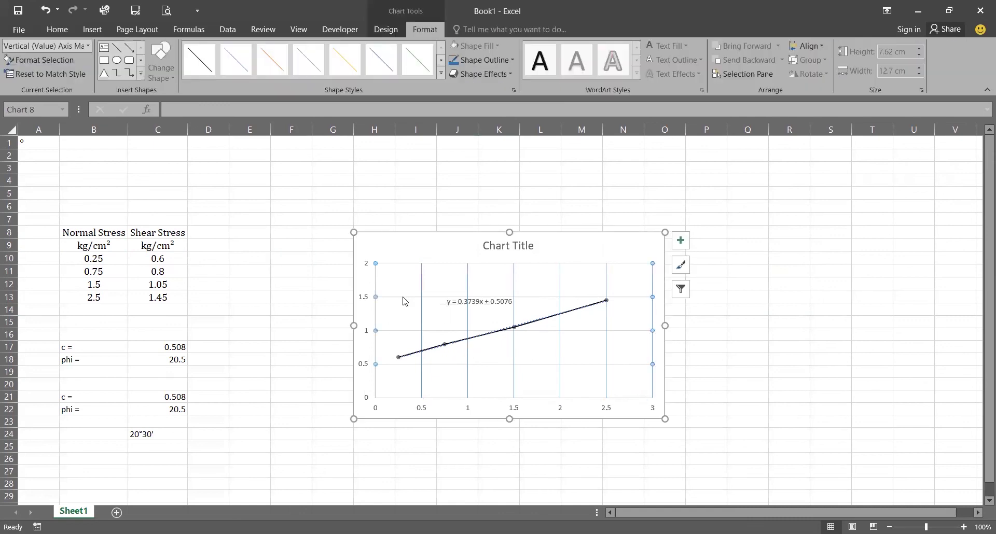
Step: Set the vertical axis major tick mark type to Outside in Format Axis
right_click(365, 300)
left_click(367, 304)
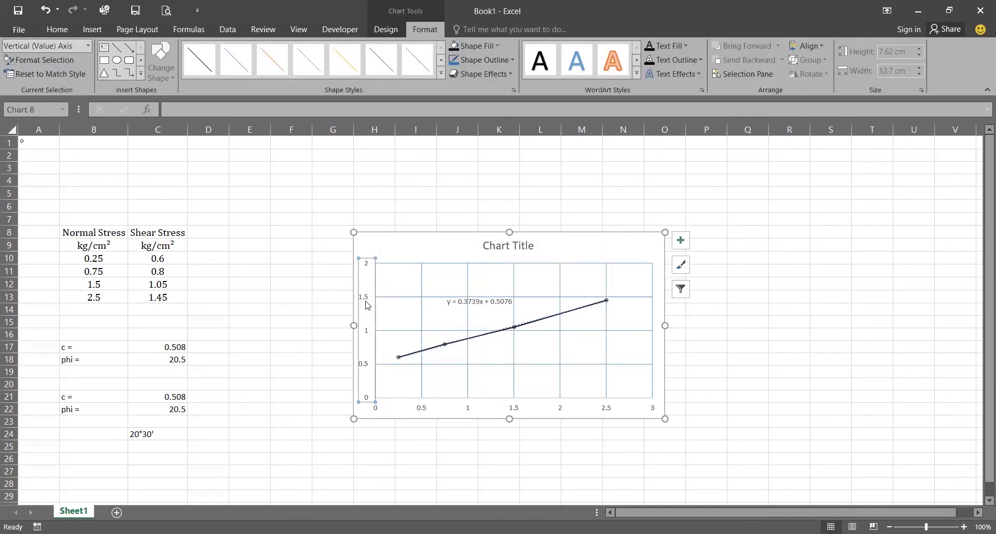
right_click(366, 305)
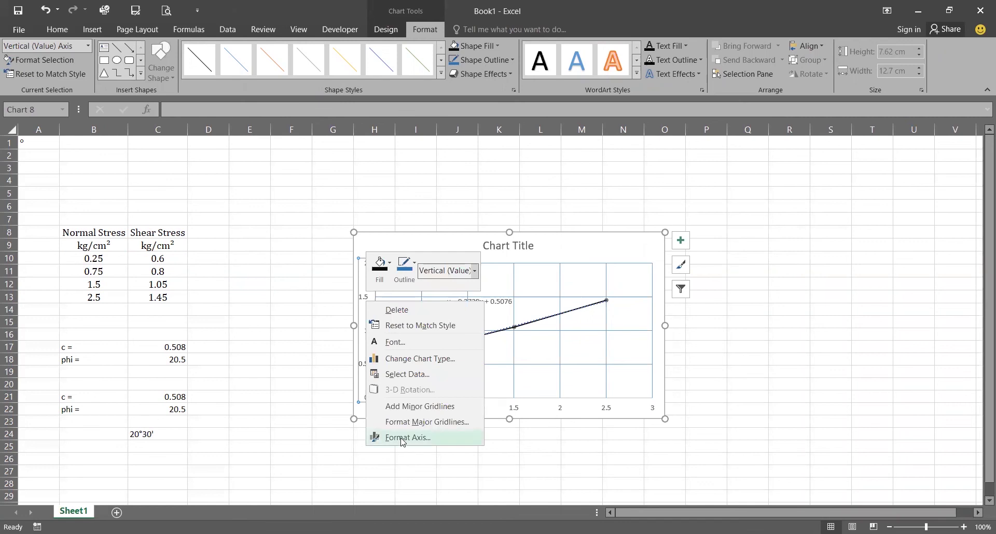
left_click(403, 438)
left_click(859, 447)
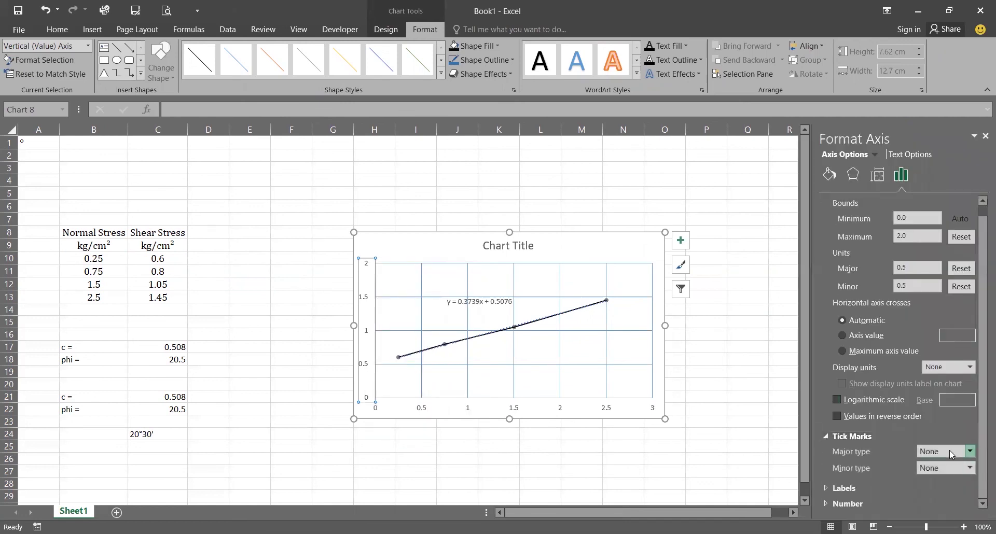
left_click(949, 450)
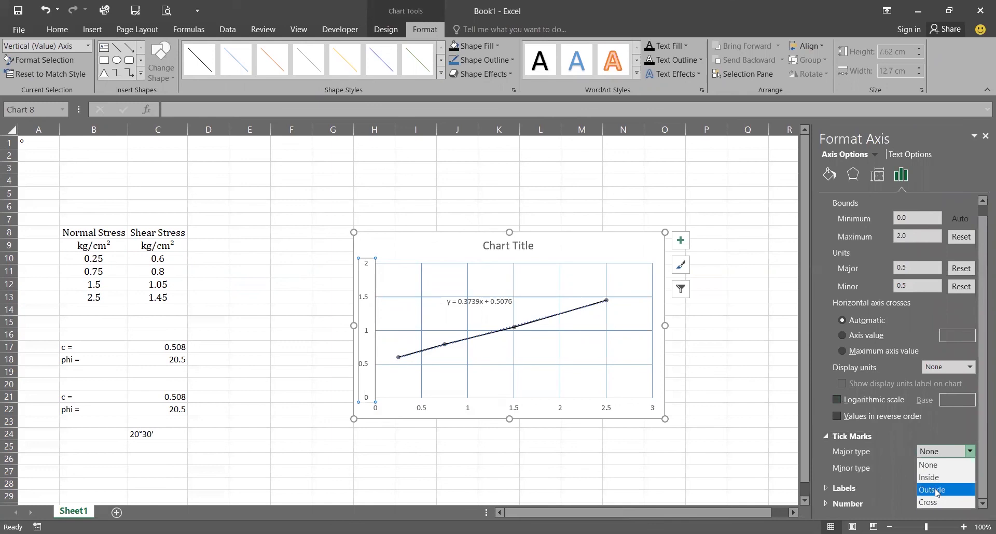
left_click(937, 491)
left_click(732, 408)
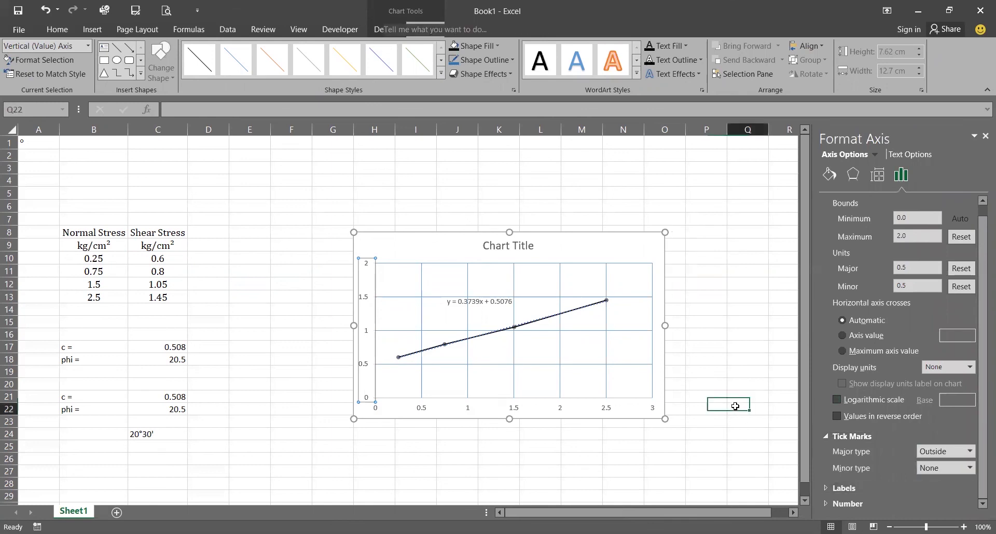
left_click(727, 300)
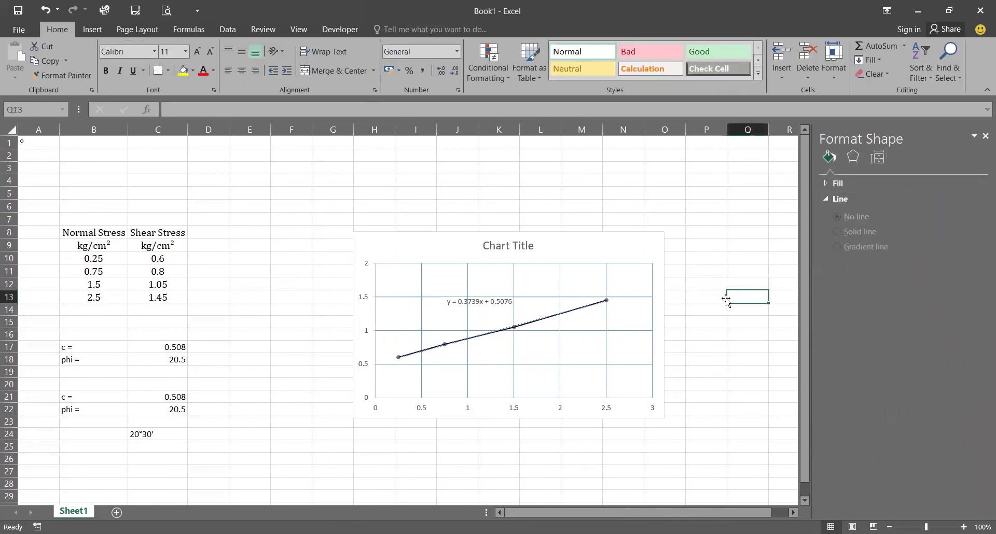
Step: Reselect the vertical value axis and review its tick mark settings
left_click(369, 363)
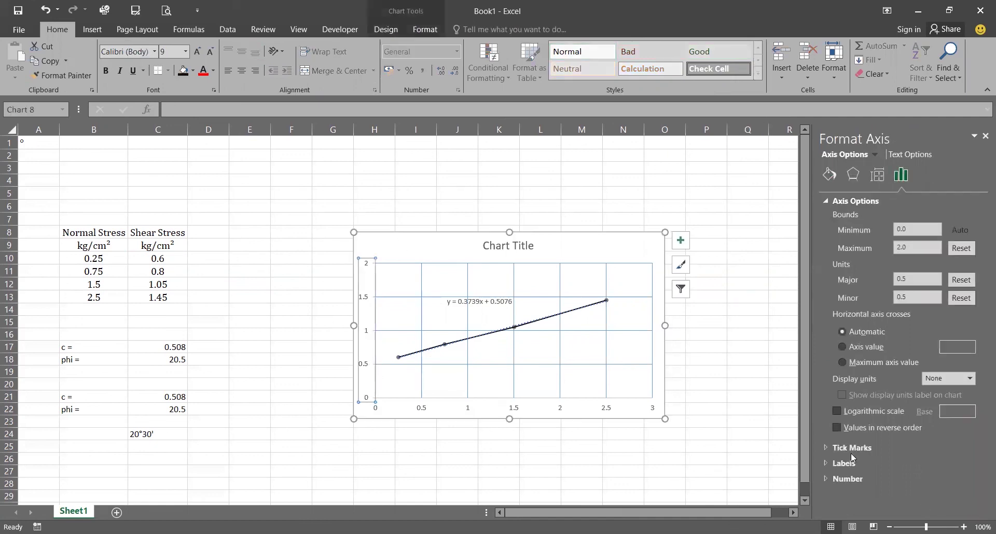
left_click(852, 450)
left_click(852, 450)
left_click(424, 29)
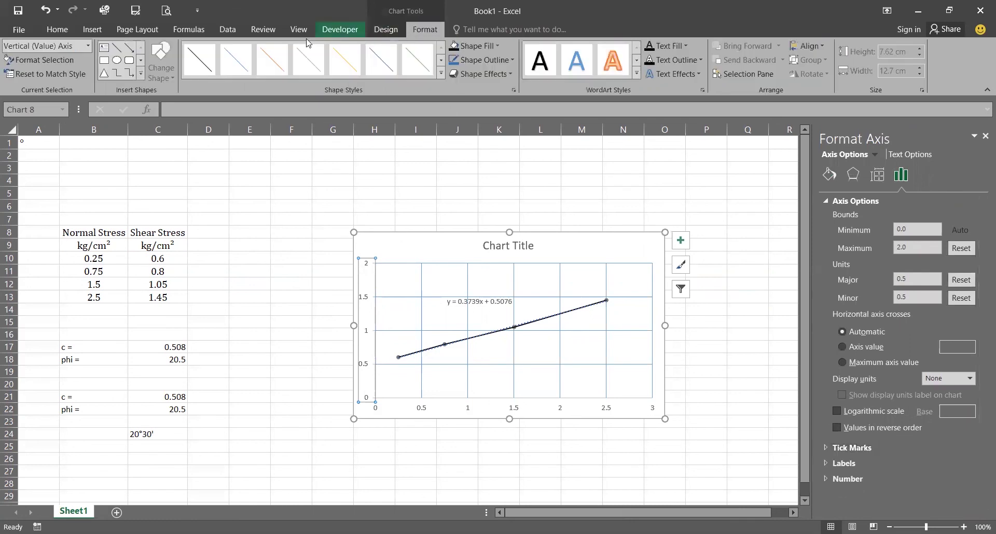
left_click(288, 240)
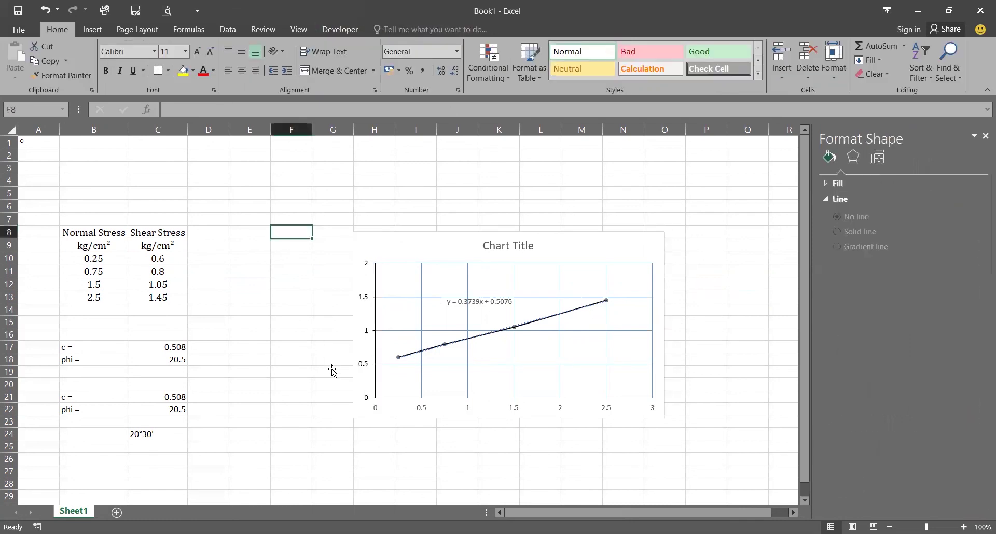
Step: Delete the placeholder 'Chart Title' from the chart
left_click(371, 366)
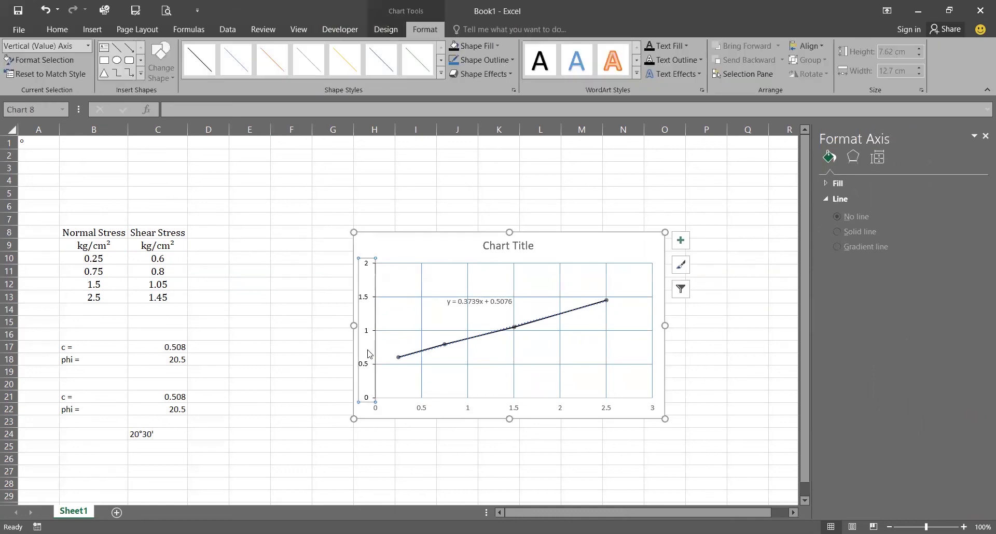
left_click(489, 253)
left_click(470, 244)
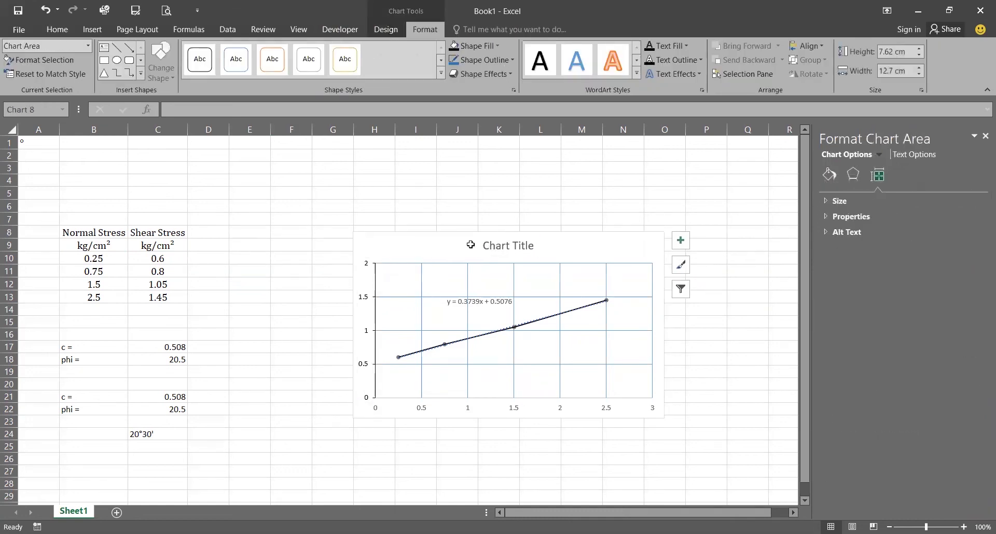
key("Delete")
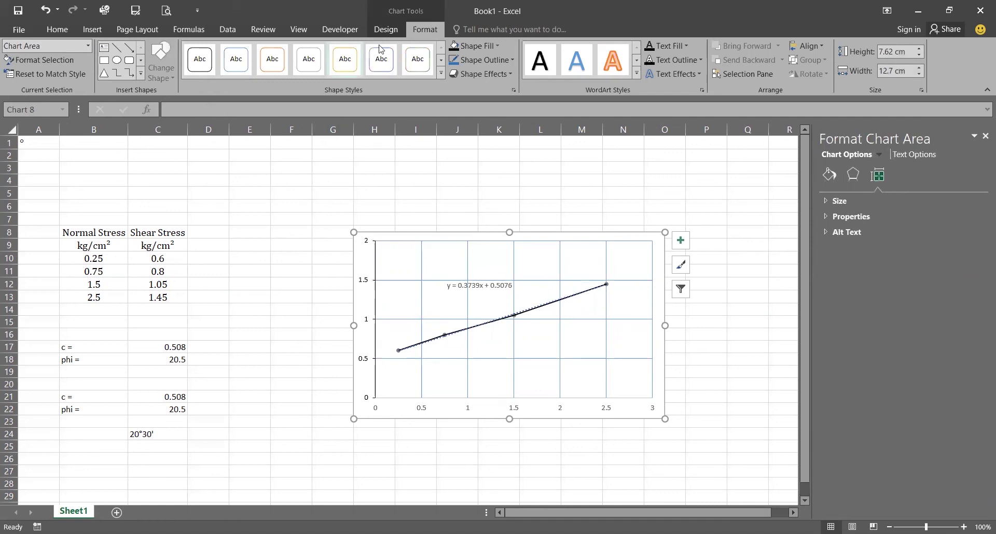
left_click(385, 29)
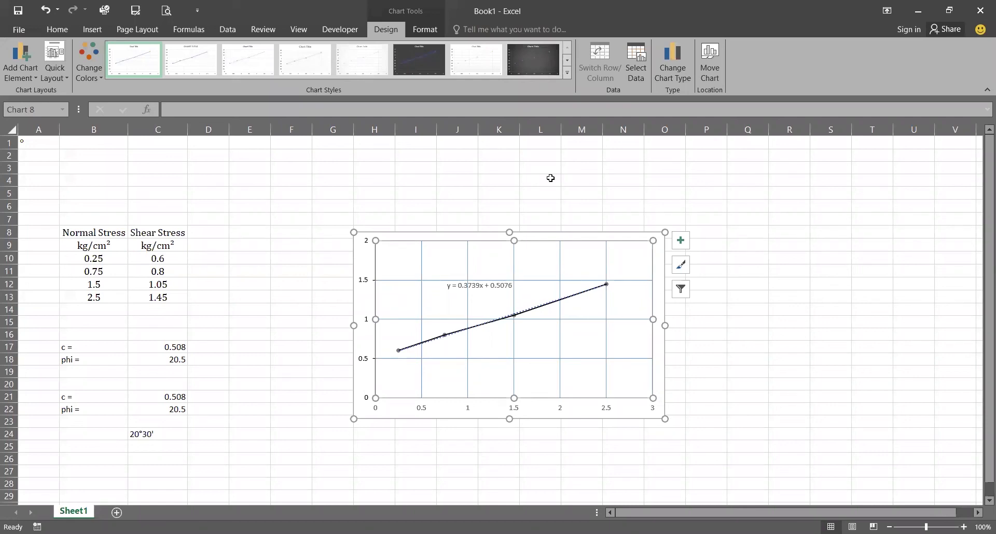
Step: Add a primary horizontal axis title and replace its text with 'Normal Stress'
left_click(34, 71)
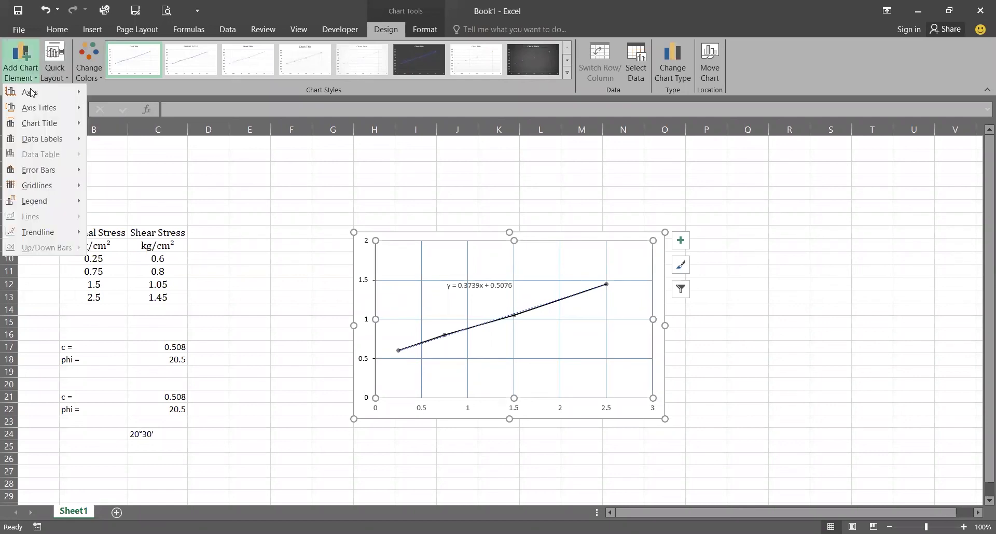
mouse_move(32, 107)
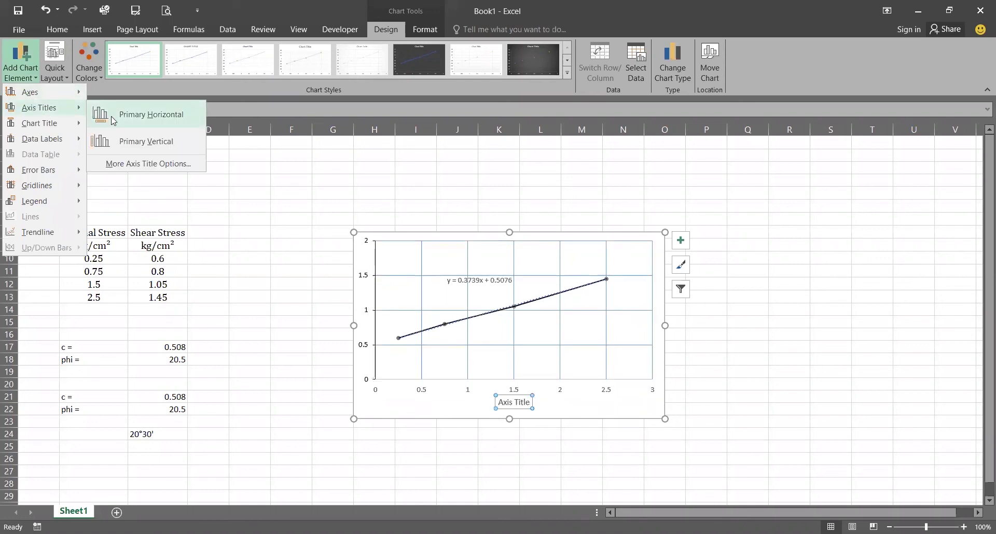
double_click(527, 403)
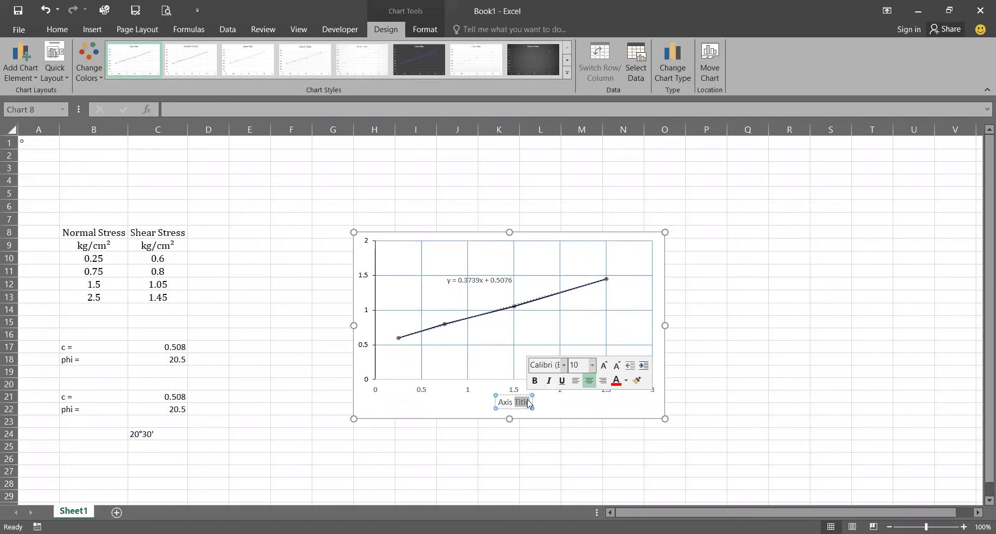
key("ctrl+a")
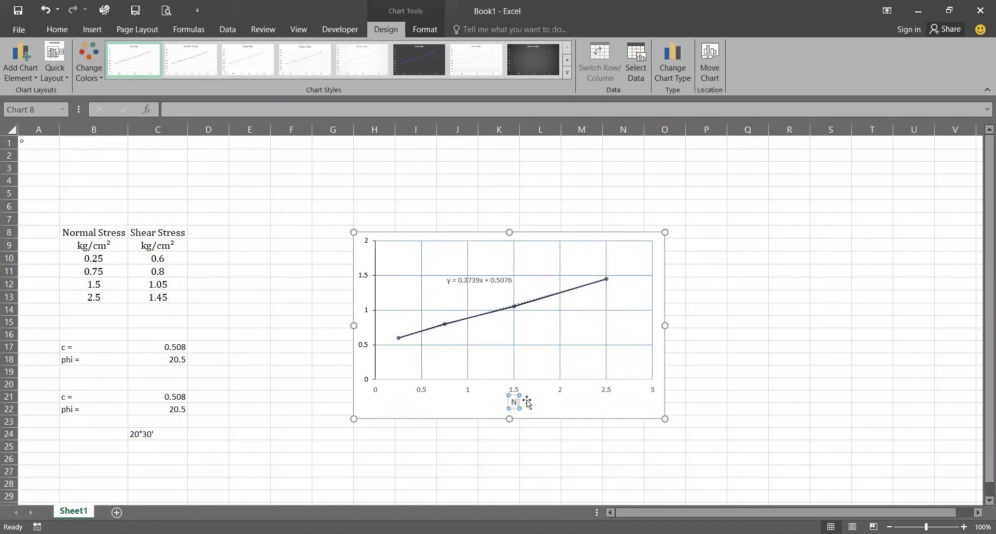
type("Normal Stress")
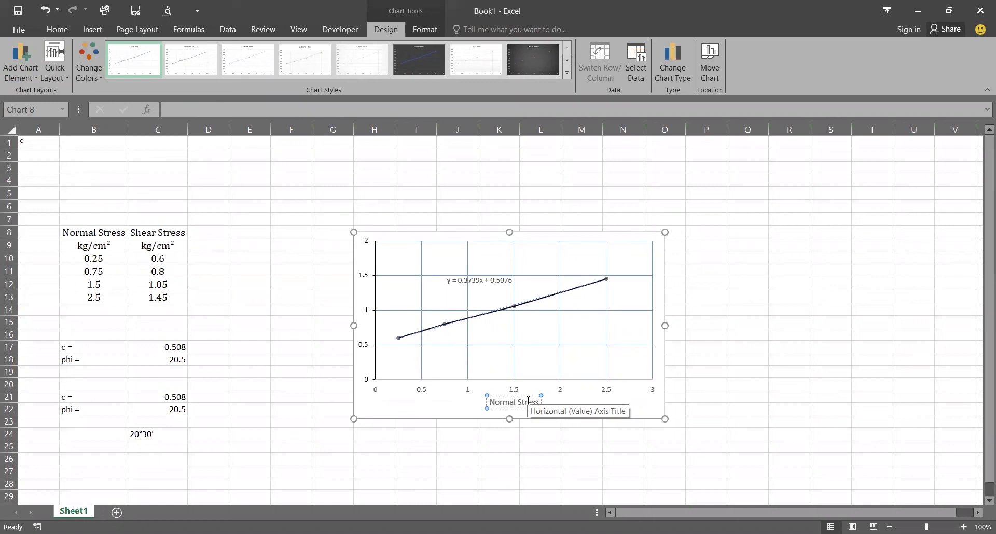
Step: Format the 'Normal Stress' title as 12 pt bold Cambria
left_click(30, 75)
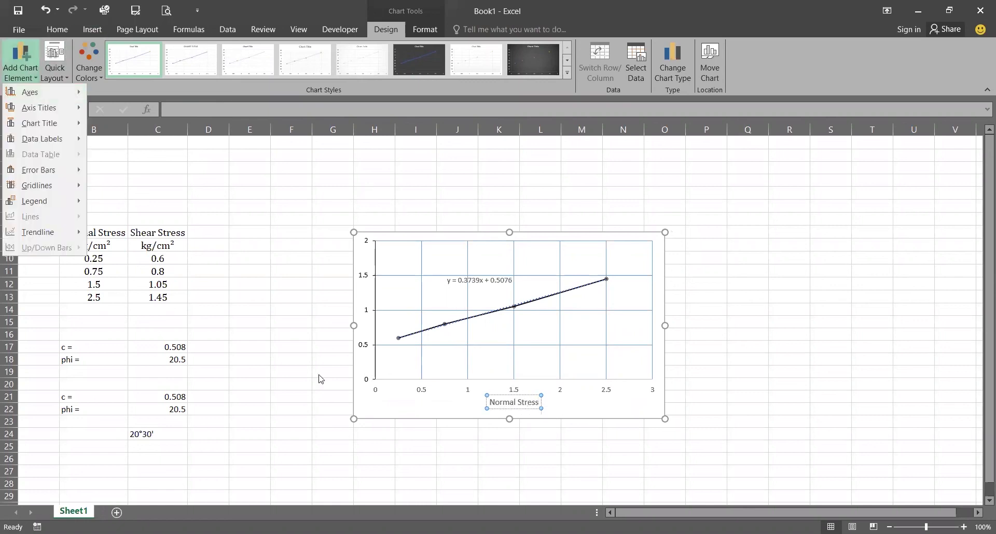
left_click(489, 402)
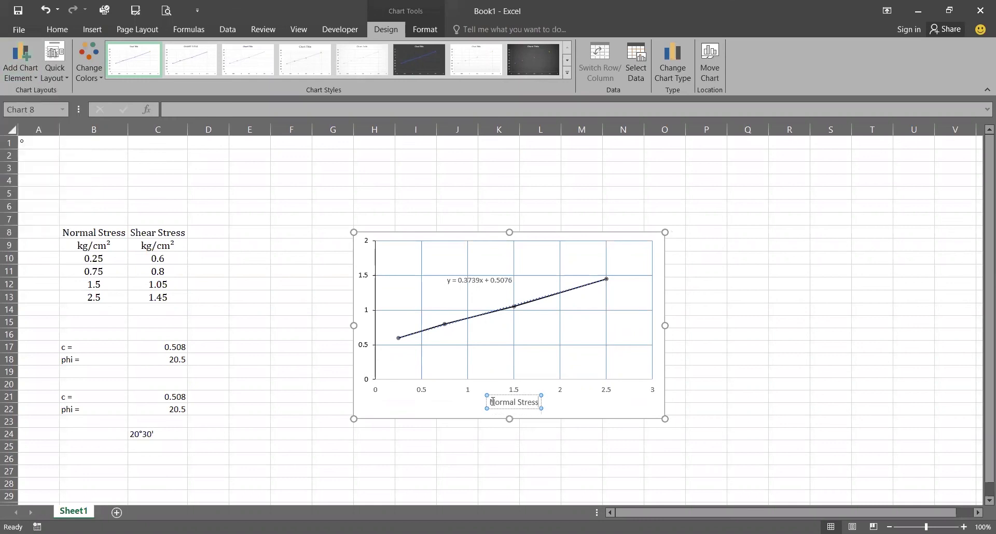
left_click_drag(489, 403, 536, 404)
left_click(57, 29)
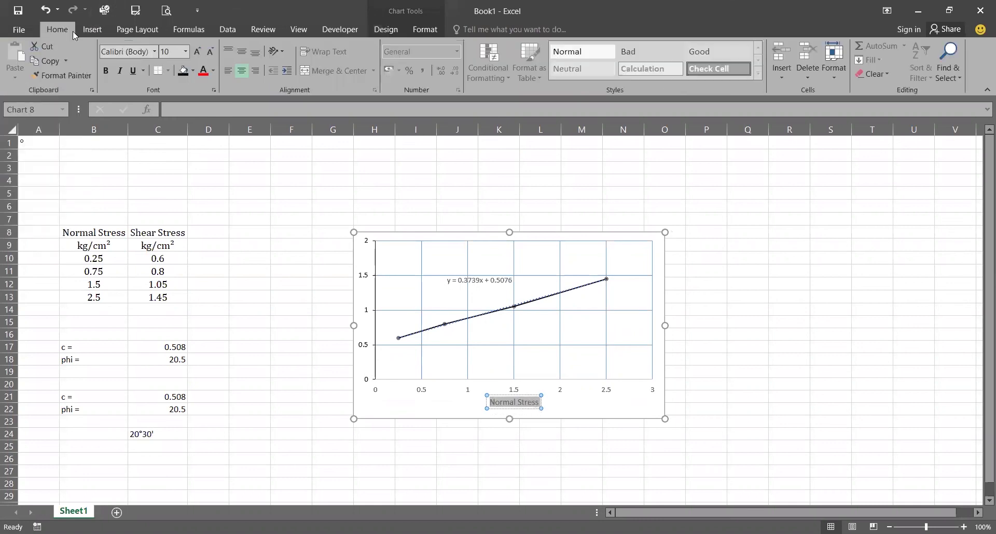
left_click(198, 52)
left_click(198, 52)
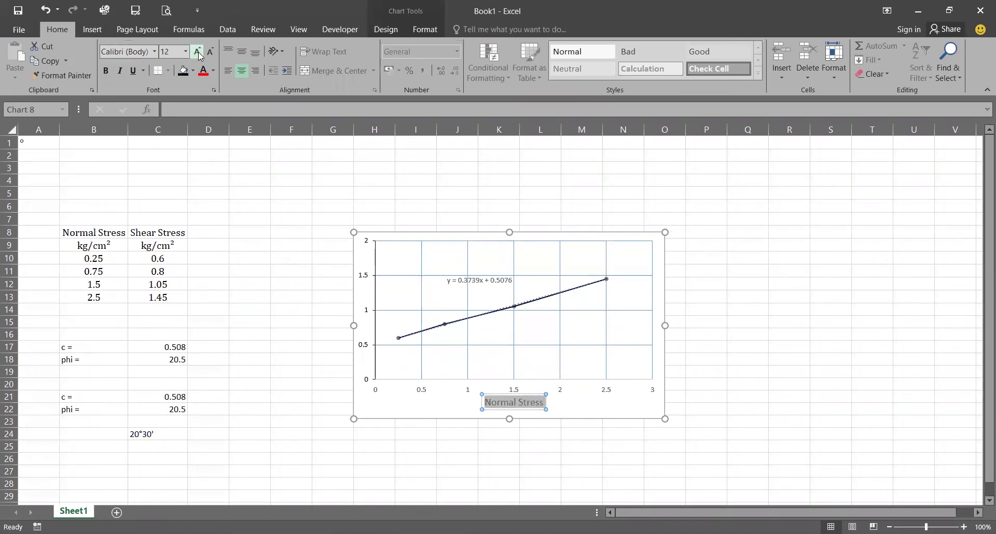
left_click(136, 51)
type("Cambria")
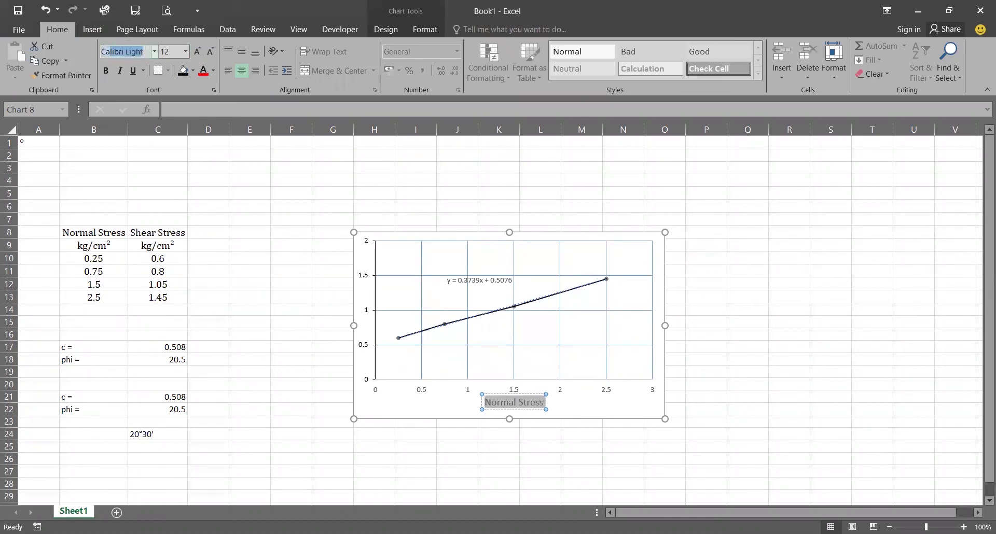
key("Return")
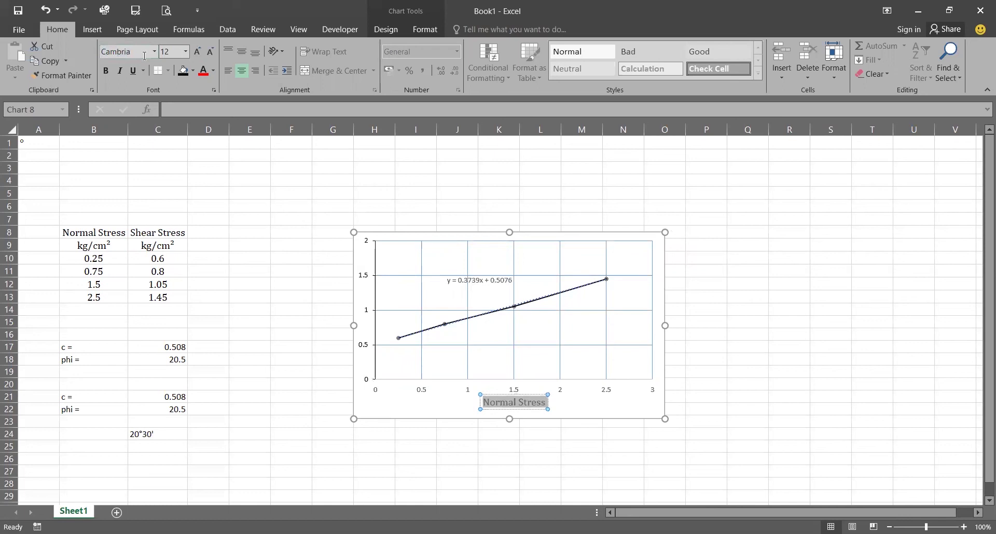
key("ctrl+b")
Step: Reselect the 'Normal Stress' title text to check its new formatting
left_click(208, 218)
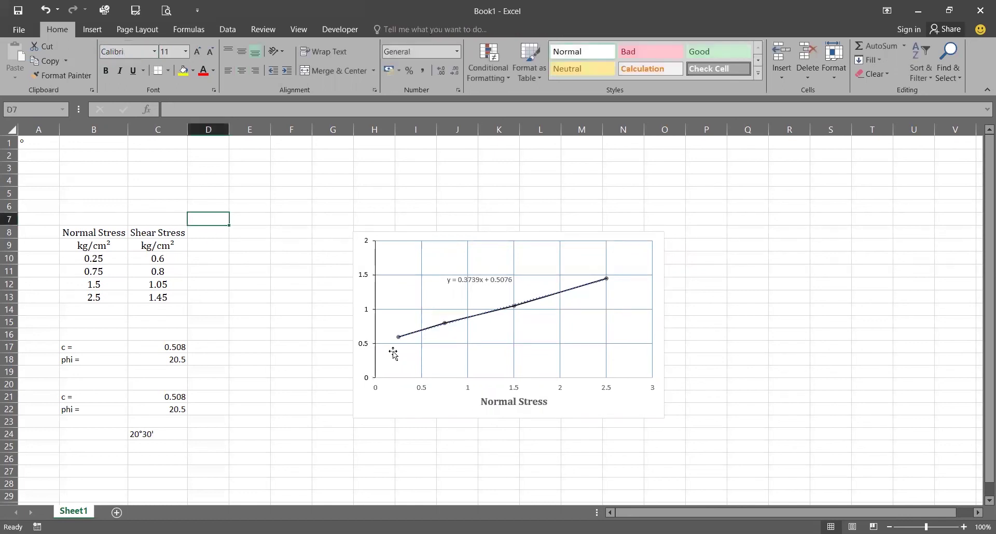
left_click(500, 400)
left_click(500, 401)
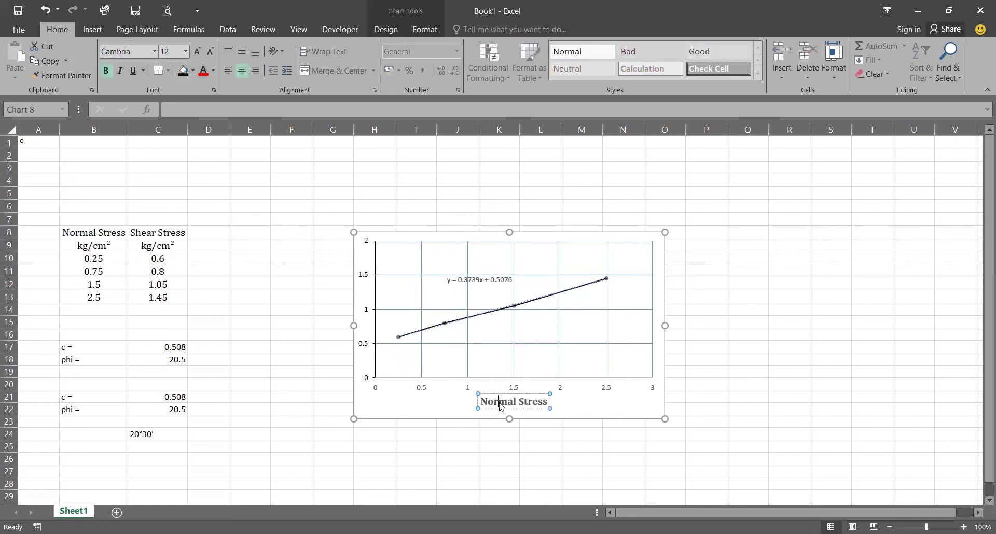
key("ctrl+a")
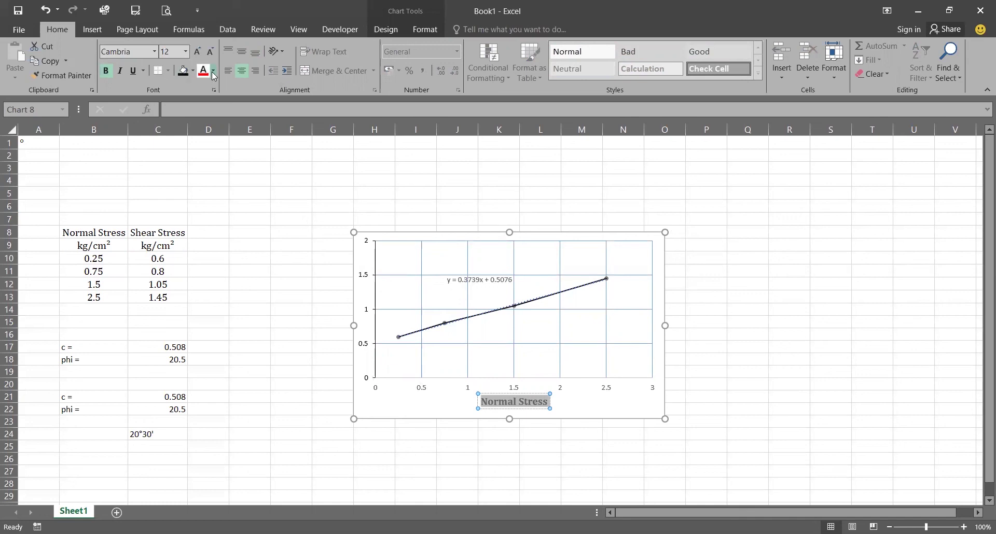
left_click(233, 200)
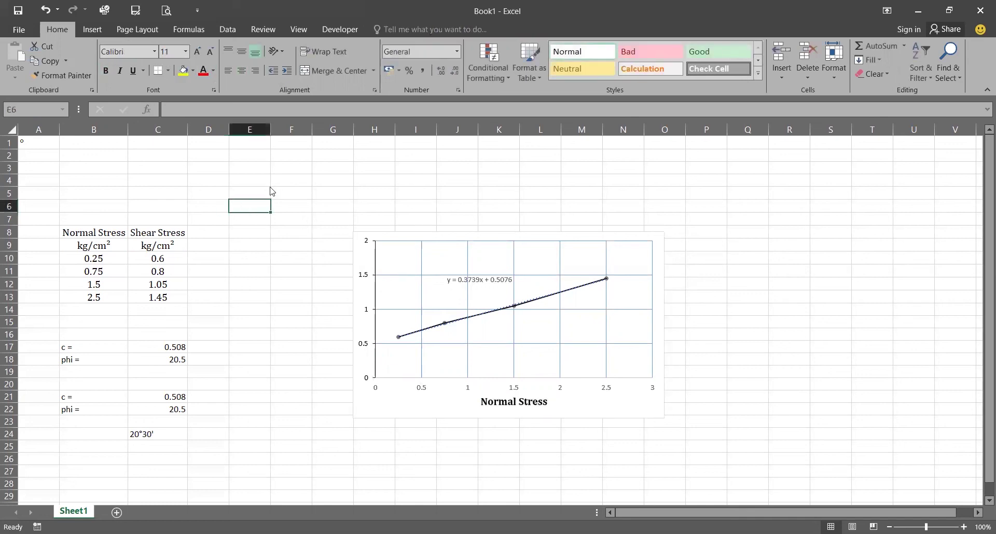
left_click(418, 260)
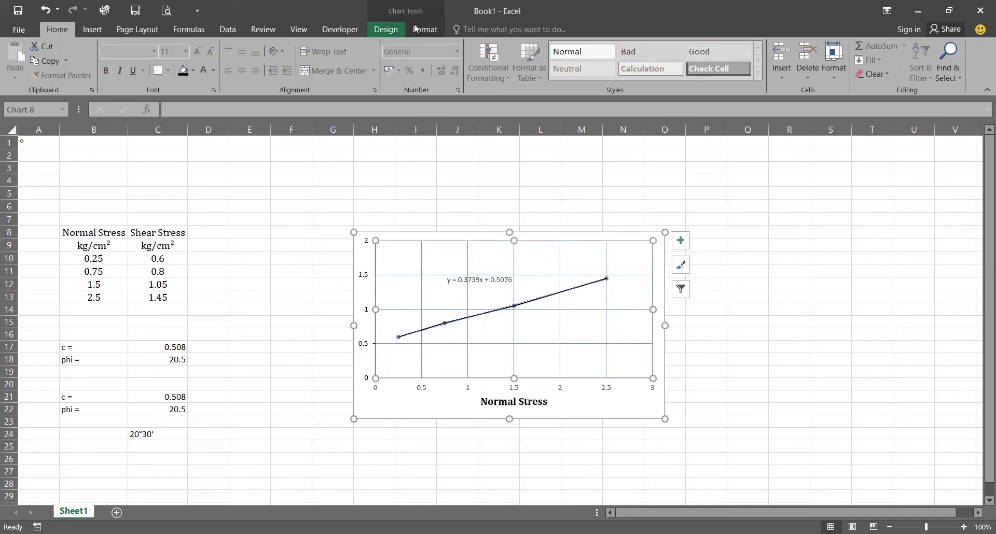
Step: Show the Chart Tools Design commands for the stress chart
left_click(386, 29)
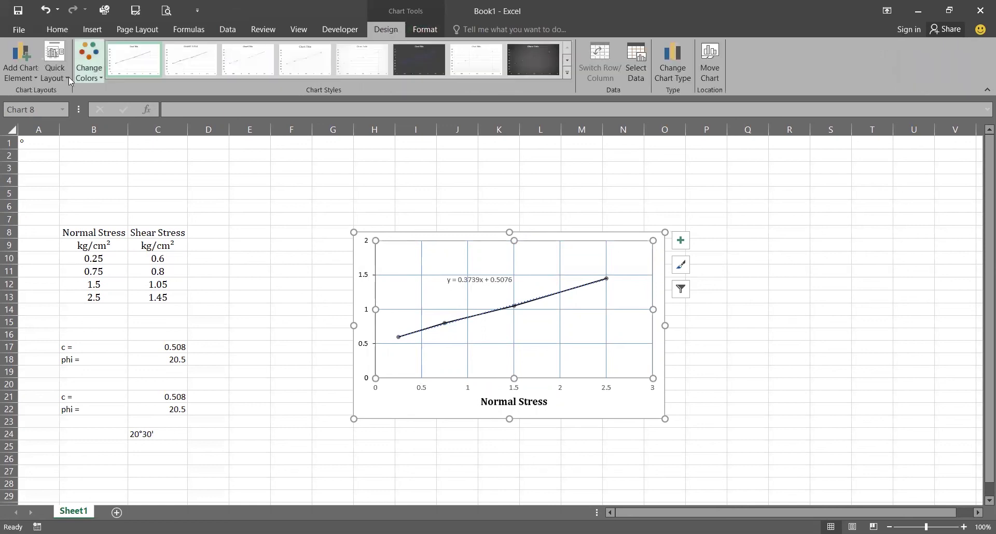